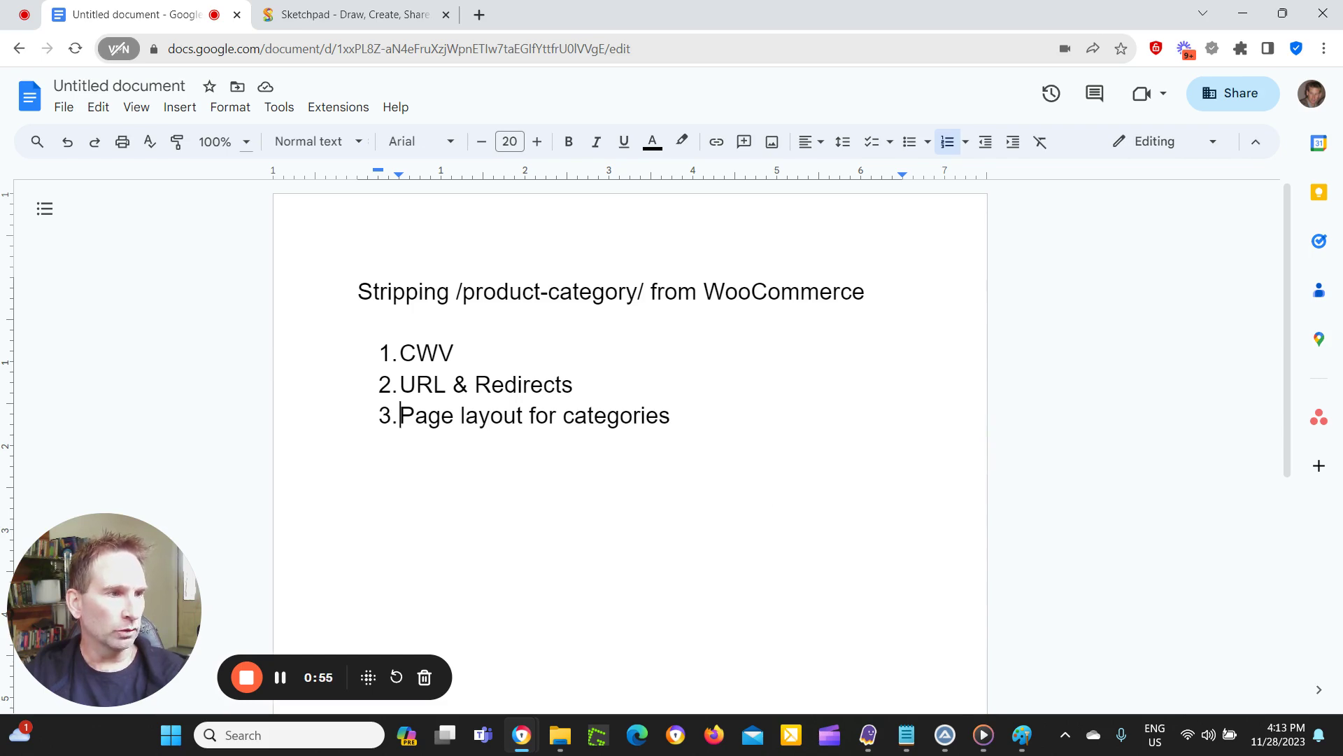
Leave the finished WooCommerce outline and switch over to Paint.
{"action": "key", "text": "alt+Tab"}
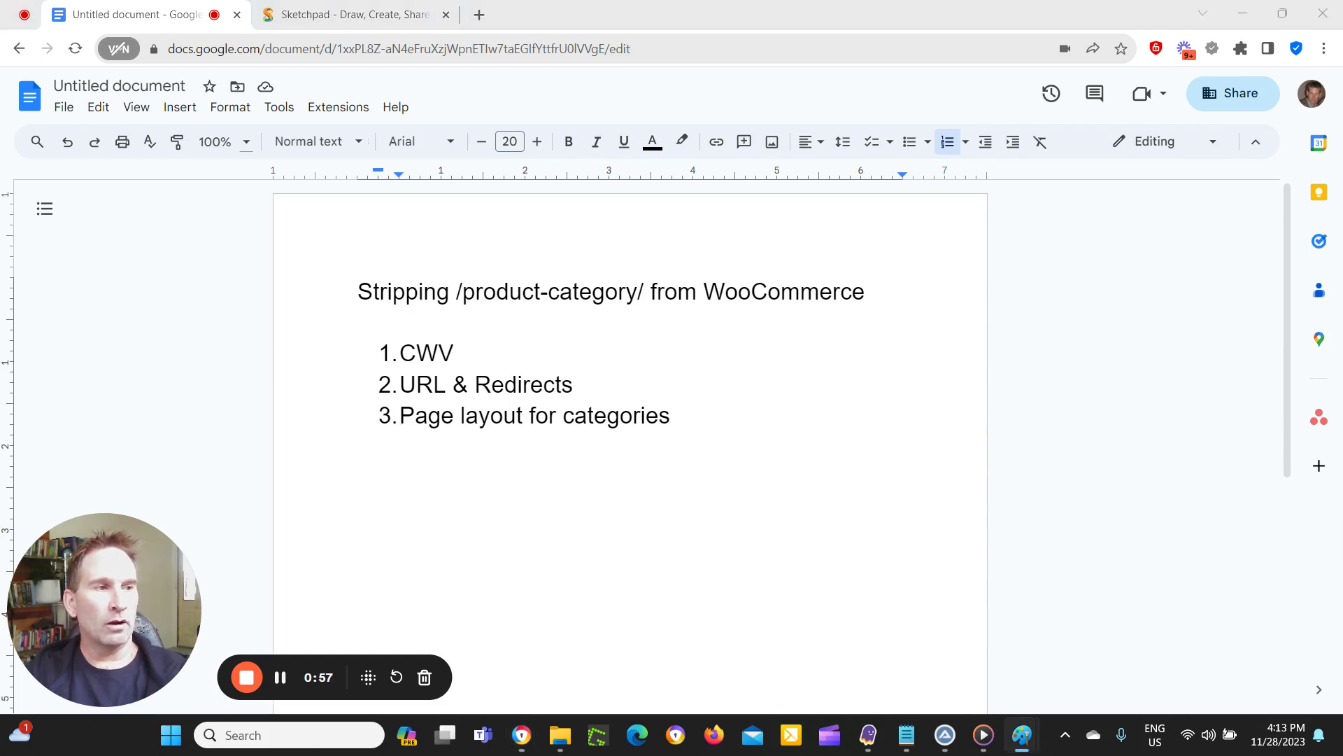
Bring Screenshot_337 over the document and scroll through its referring-domains, organic traffic and location stats.
{"action": "mouse_move", "coordinate": [1342, 203]}
{"action": "left_mouse_down"}
{"action": "mouse_move", "coordinate": [1134, 186]}
{"action": "mouse_move", "coordinate": [806, 117]}
{"action": "mouse_move", "coordinate": [560, 35]}
{"action": "mouse_move", "coordinate": [530, 40]}
{"action": "mouse_move", "coordinate": [519, 23]}
{"action": "left_mouse_up"}
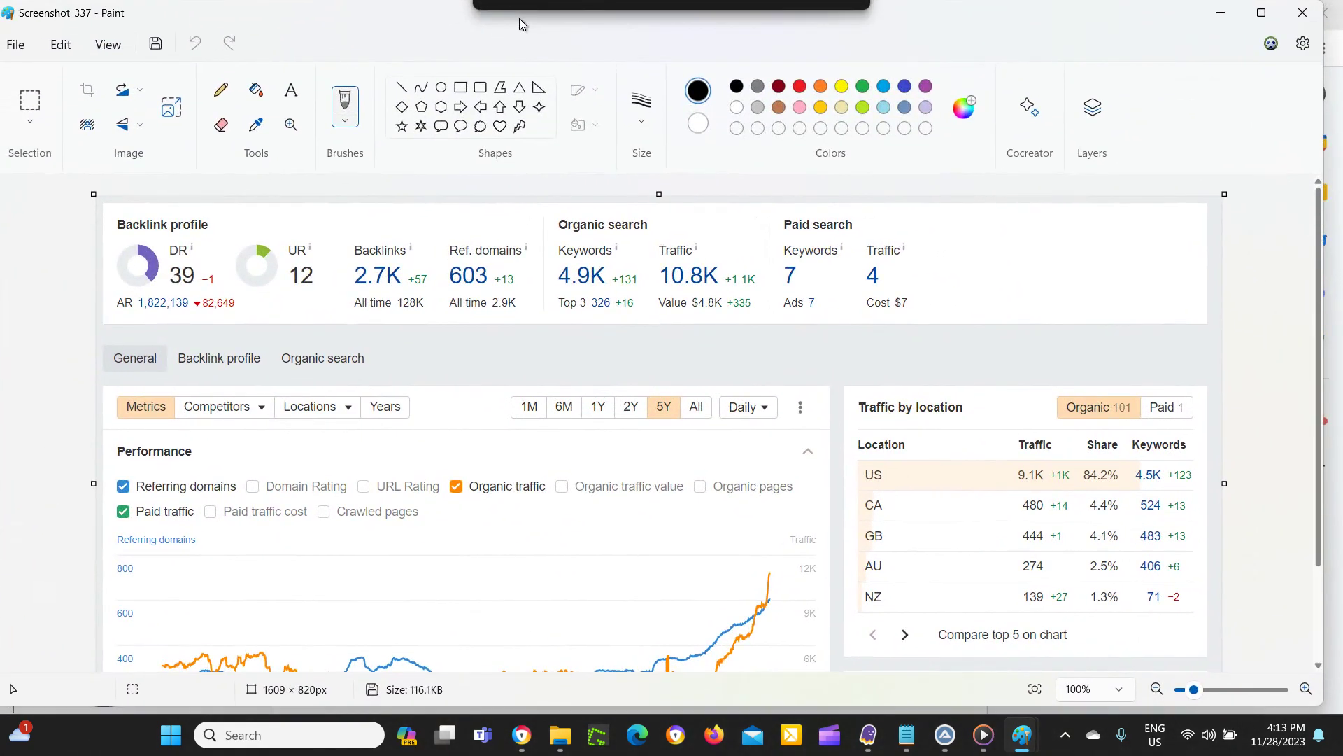
{"action": "scroll", "coordinate": [697, 363], "scroll_direction": "down", "scroll_amount": 3}
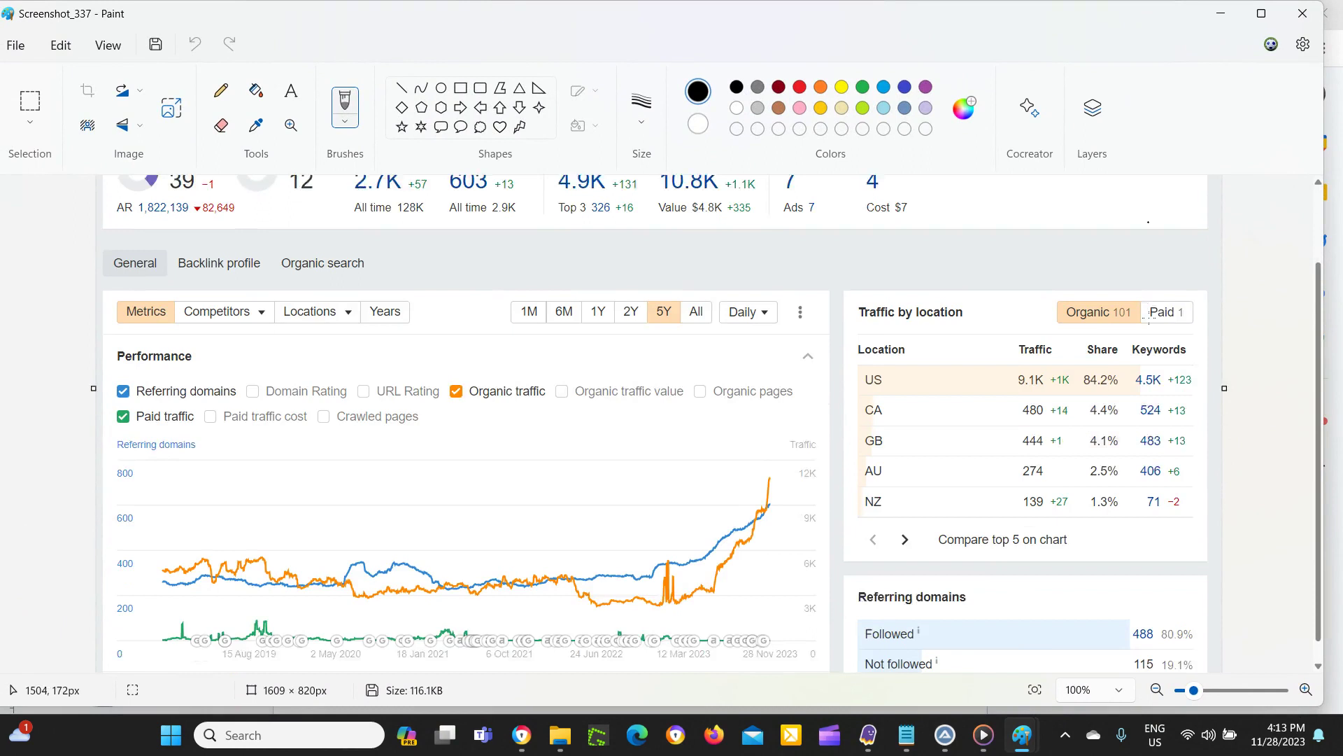
{"action": "scroll", "coordinate": [715, 440], "scroll_direction": "up", "scroll_amount": 3}
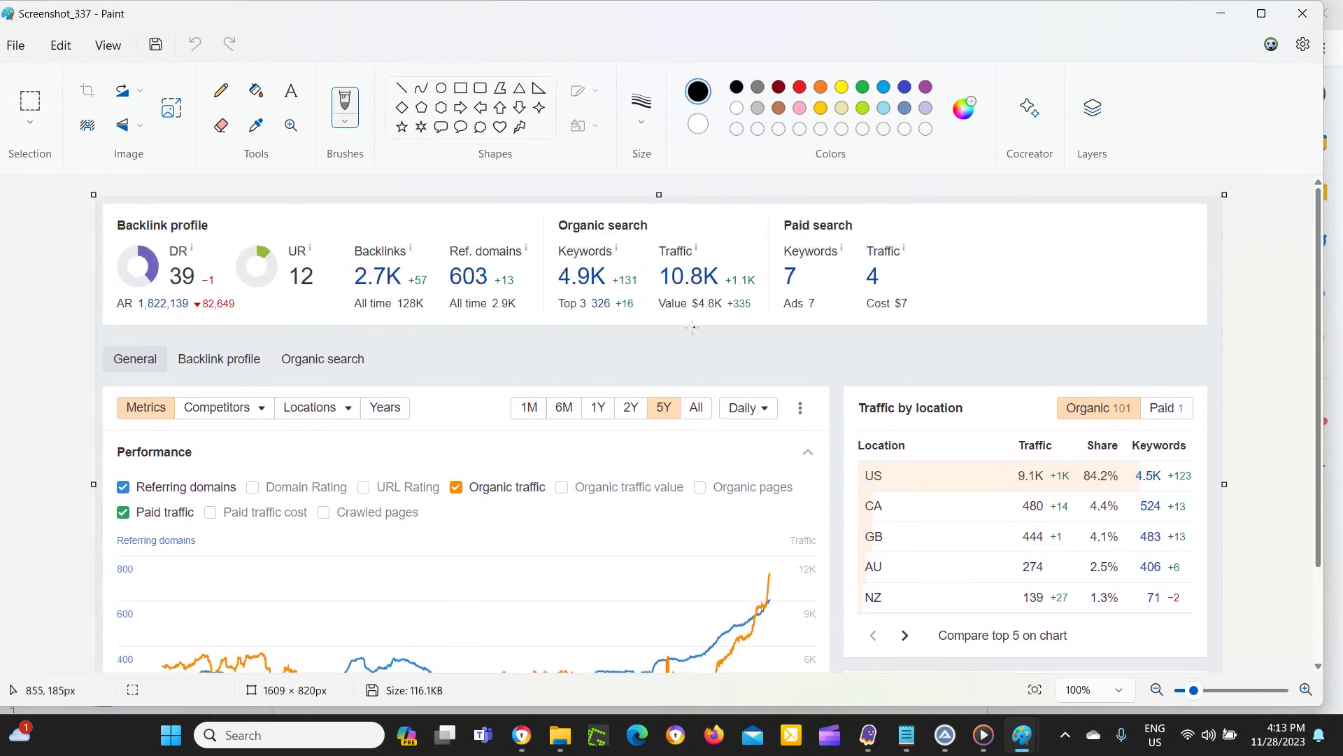
{"action": "scroll", "coordinate": [357, 318], "scroll_direction": "down", "scroll_amount": 2}
{"action": "scroll", "coordinate": [357, 316], "scroll_direction": "up", "scroll_amount": 1}
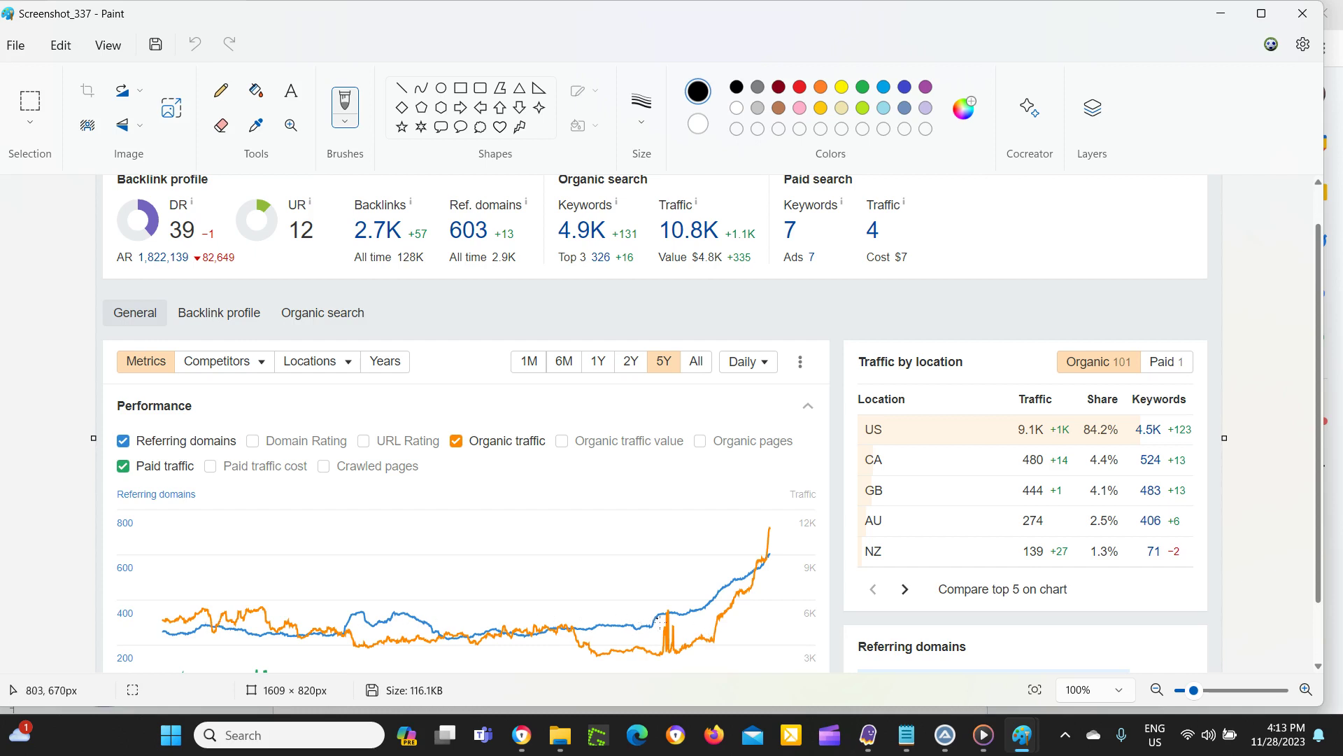
{"action": "scroll", "coordinate": [667, 624], "scroll_direction": "down", "scroll_amount": 2}
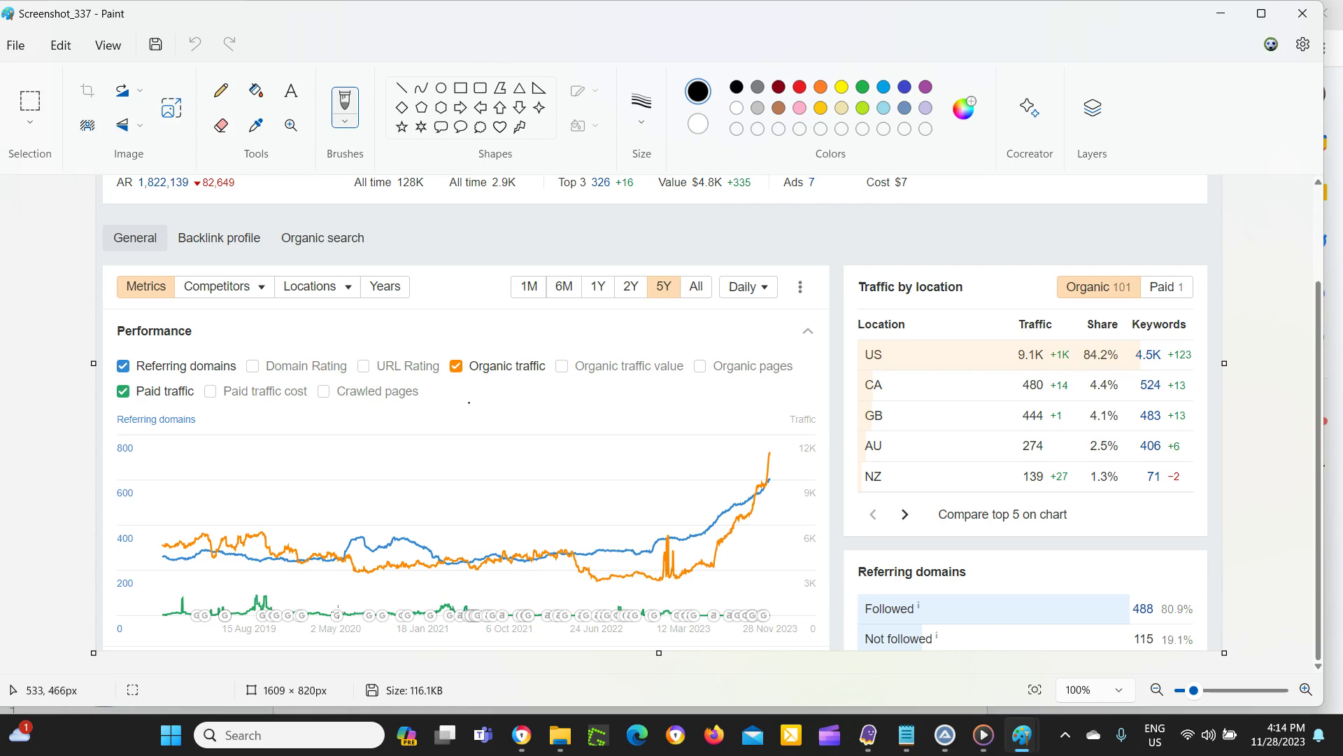
Move the Paint screenshot aside to reveal the Docs outline.
{"action": "mouse_move", "coordinate": [609, 17]}
{"action": "left_mouse_down"}
{"action": "mouse_move", "coordinate": [775, 202]}
{"action": "mouse_move", "coordinate": [1340, 196]}
{"action": "mouse_move", "coordinate": [1340, 88]}
{"action": "left_mouse_up"}
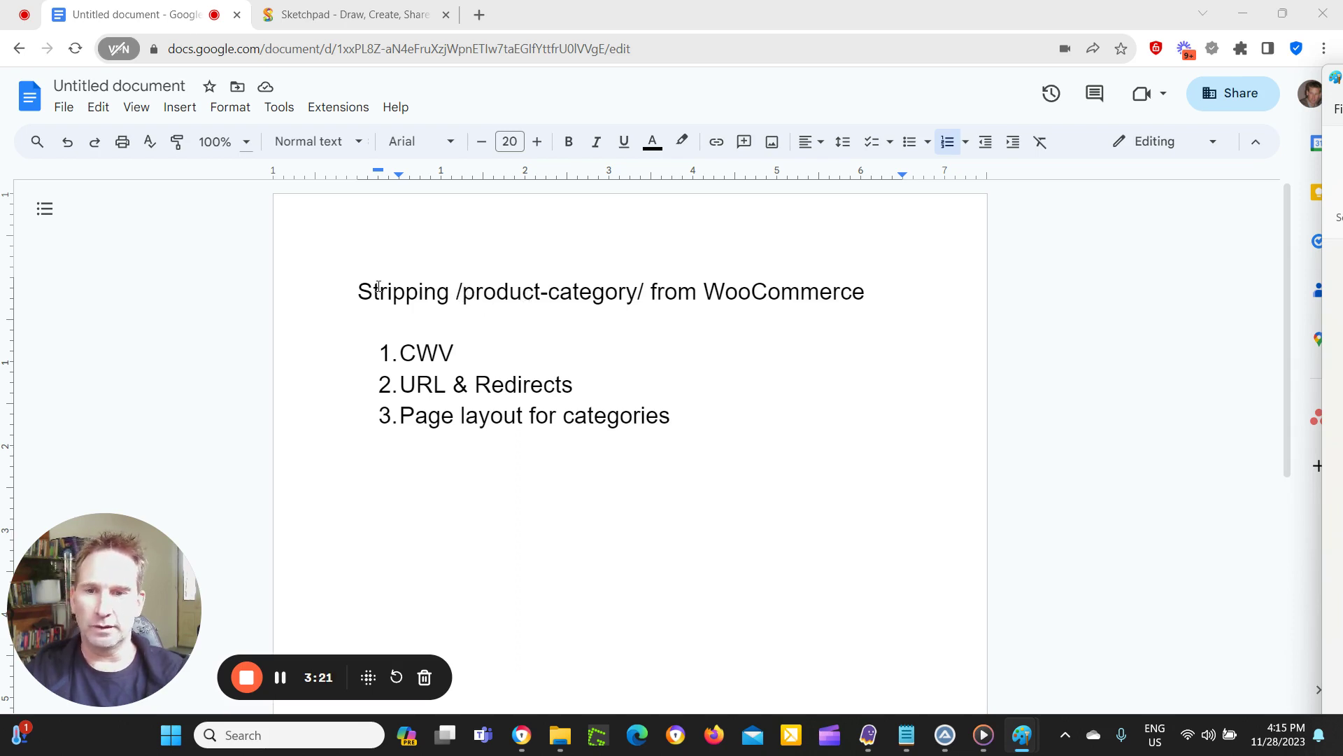
Select 'product-category' in the document title.
{"action": "left_click_drag", "start_coordinate": [462, 292], "coordinate": [639, 293]}
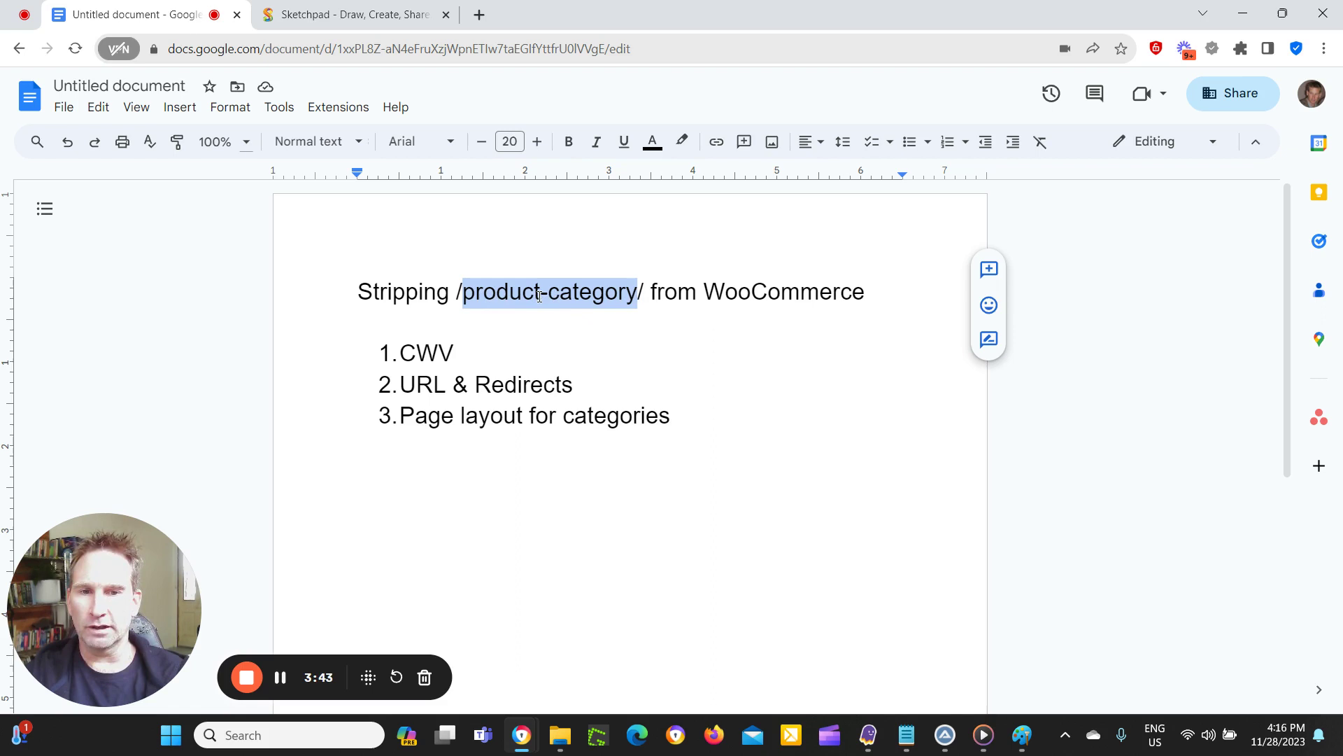
Add the URL domain.com/category-name/product-name on a plain line below the numbered list.
{"action": "left_click", "coordinate": [711, 420]}
{"action": "key", "text": "Return"}
{"action": "key", "text": "Return"}
{"action": "key", "text": "Return"}
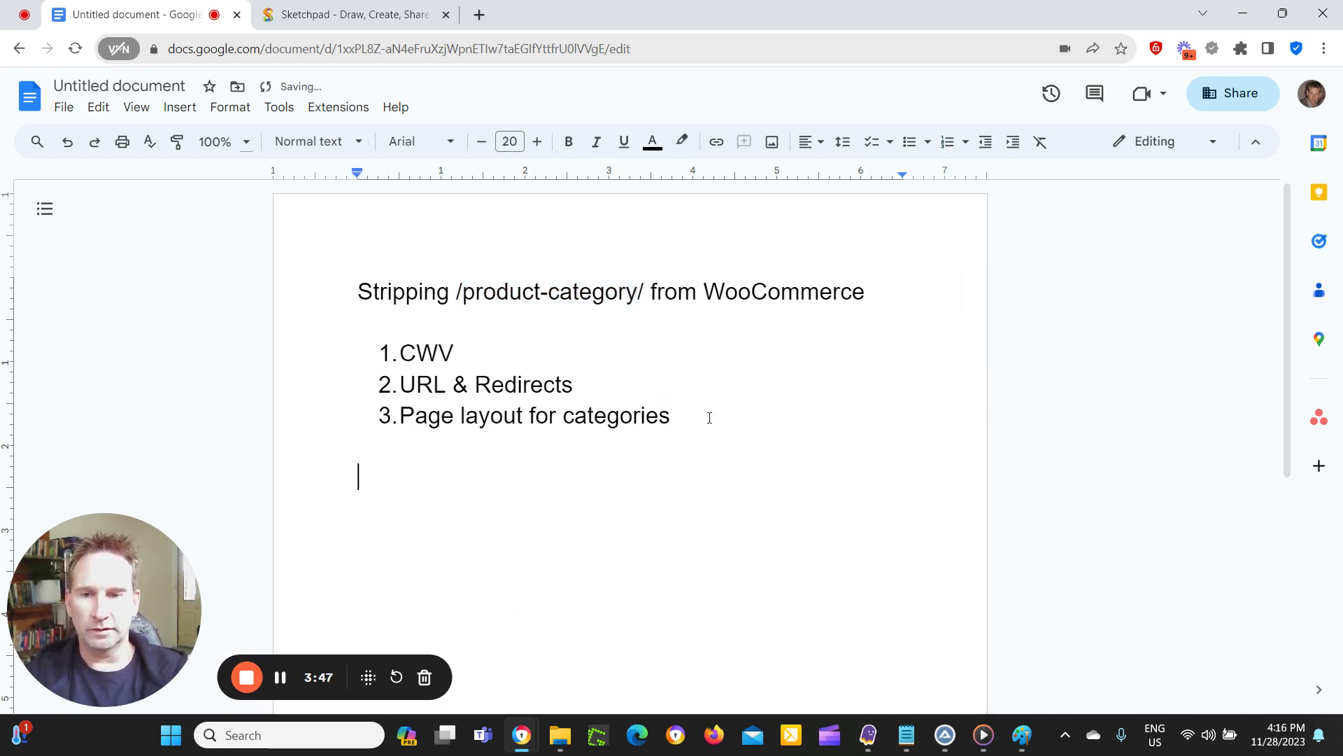
{"action": "type", "text": "domain"}
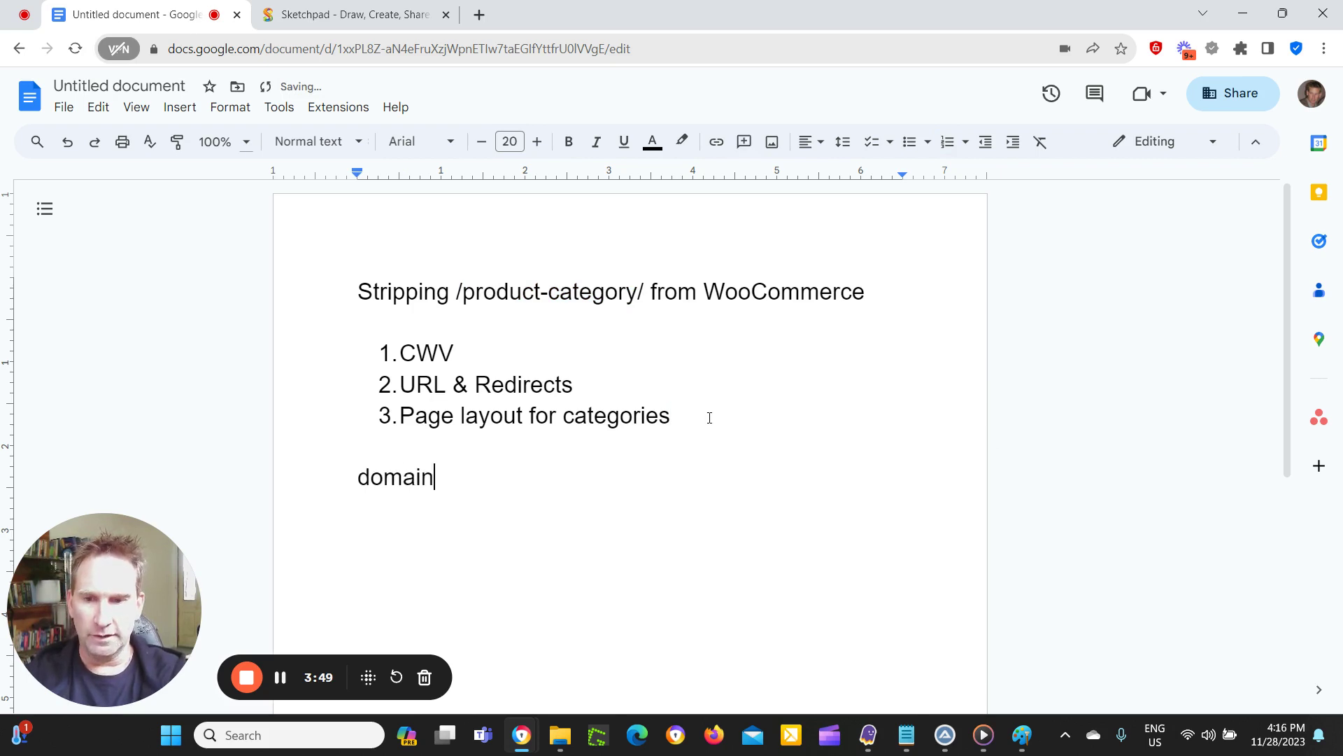
{"action": "type", "text": ".com/"}
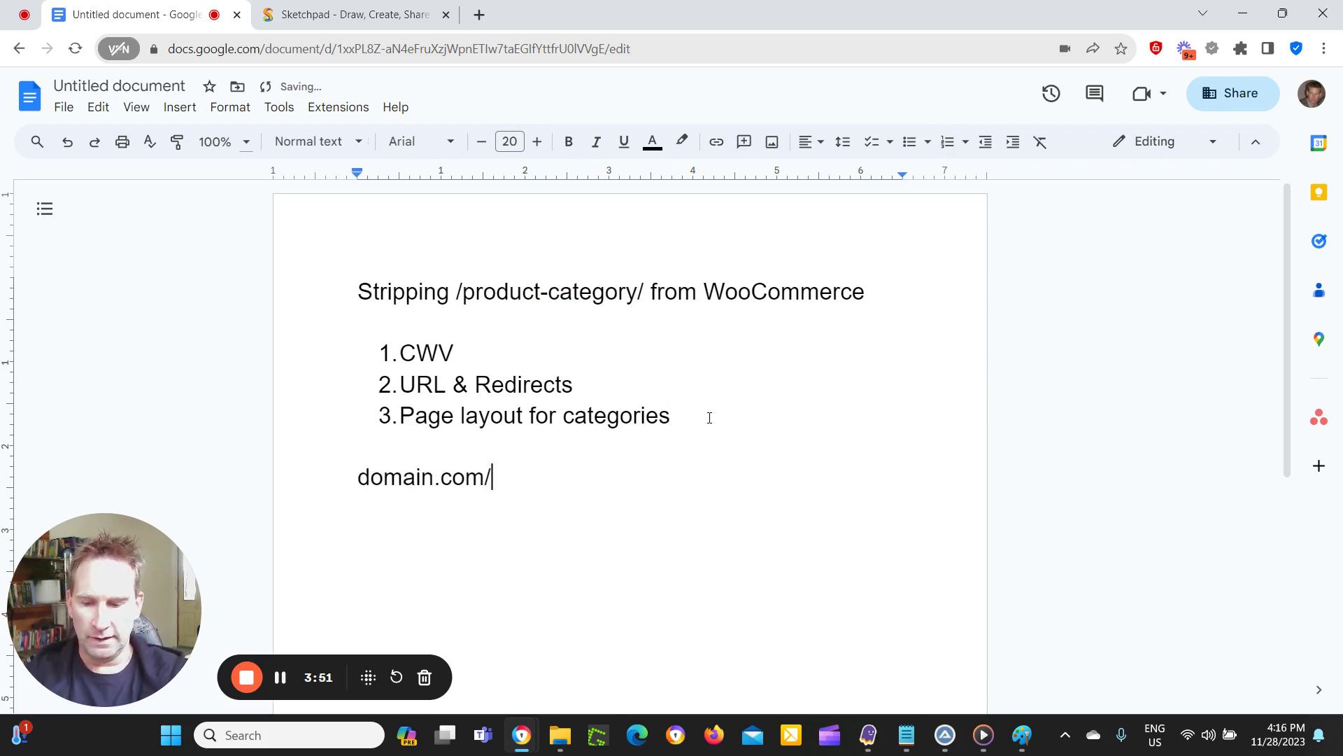
{"action": "type", "text": "ca"}
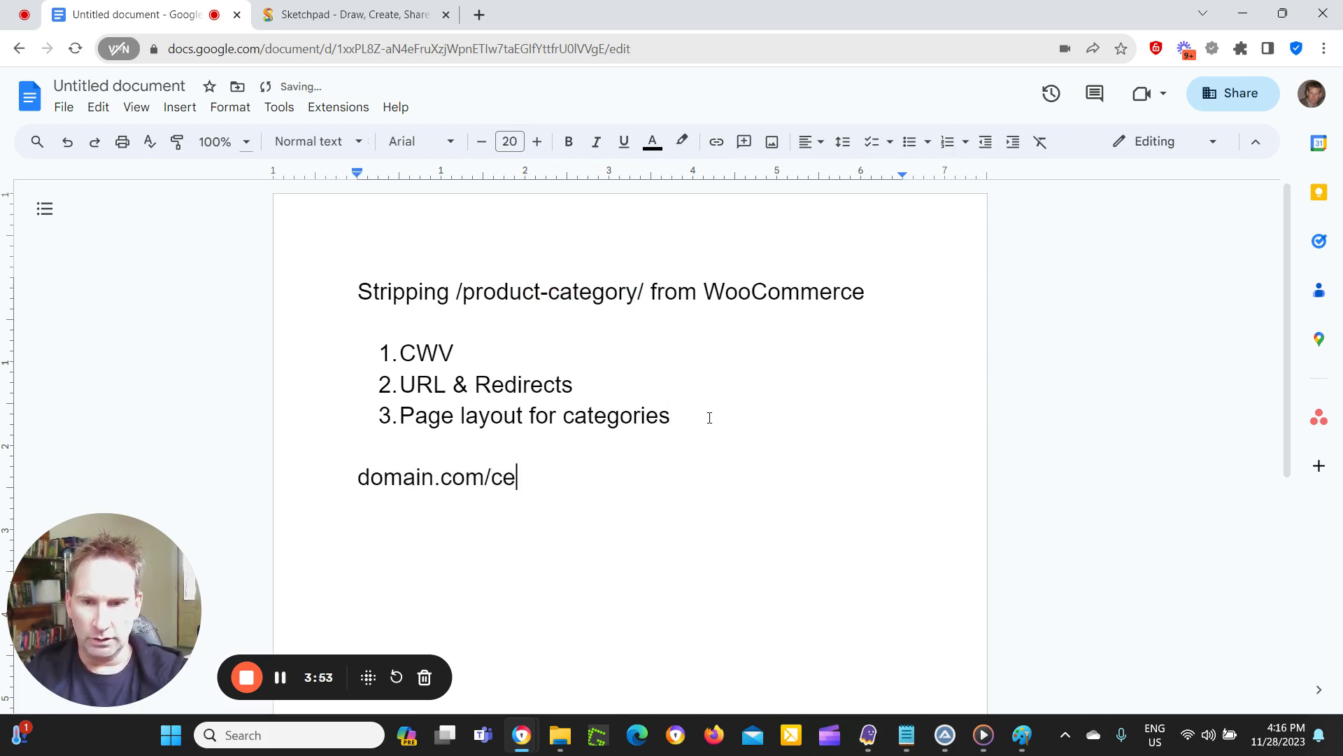
{"action": "type", "text": "t"}
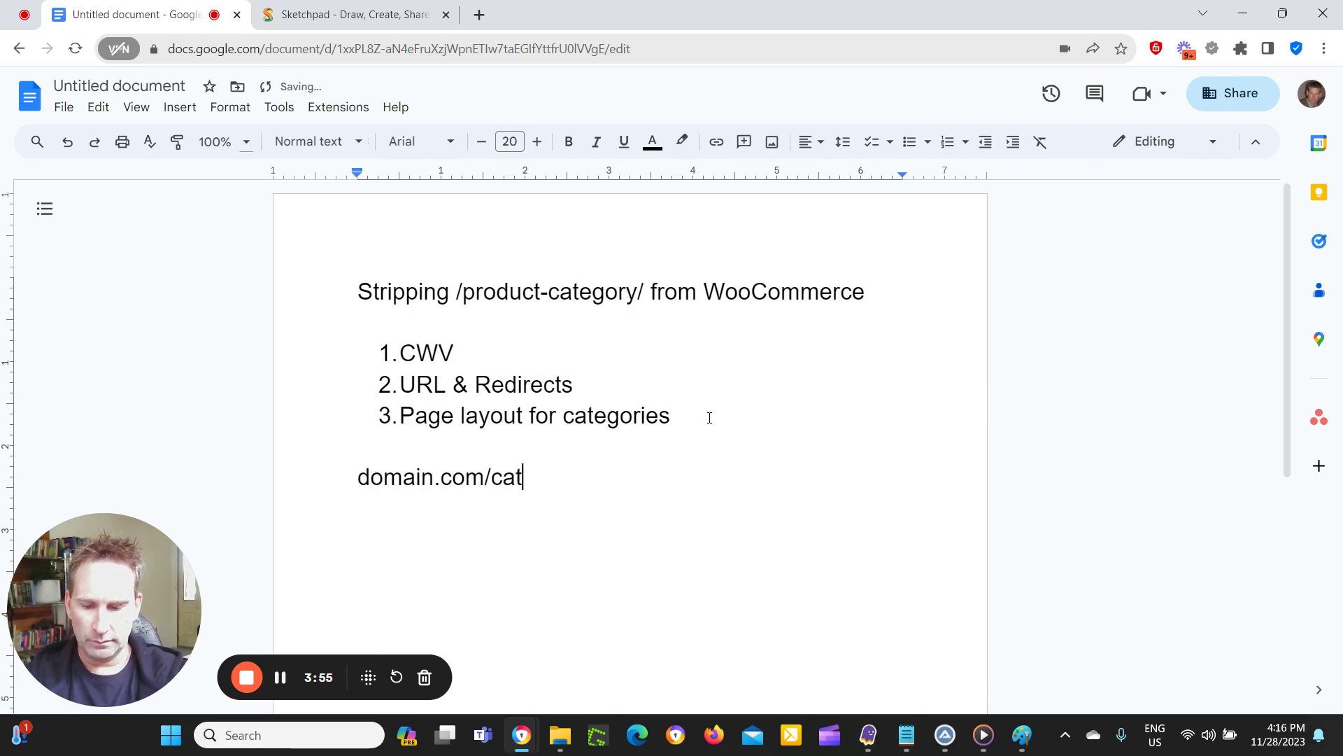
{"action": "type", "text": "egor"}
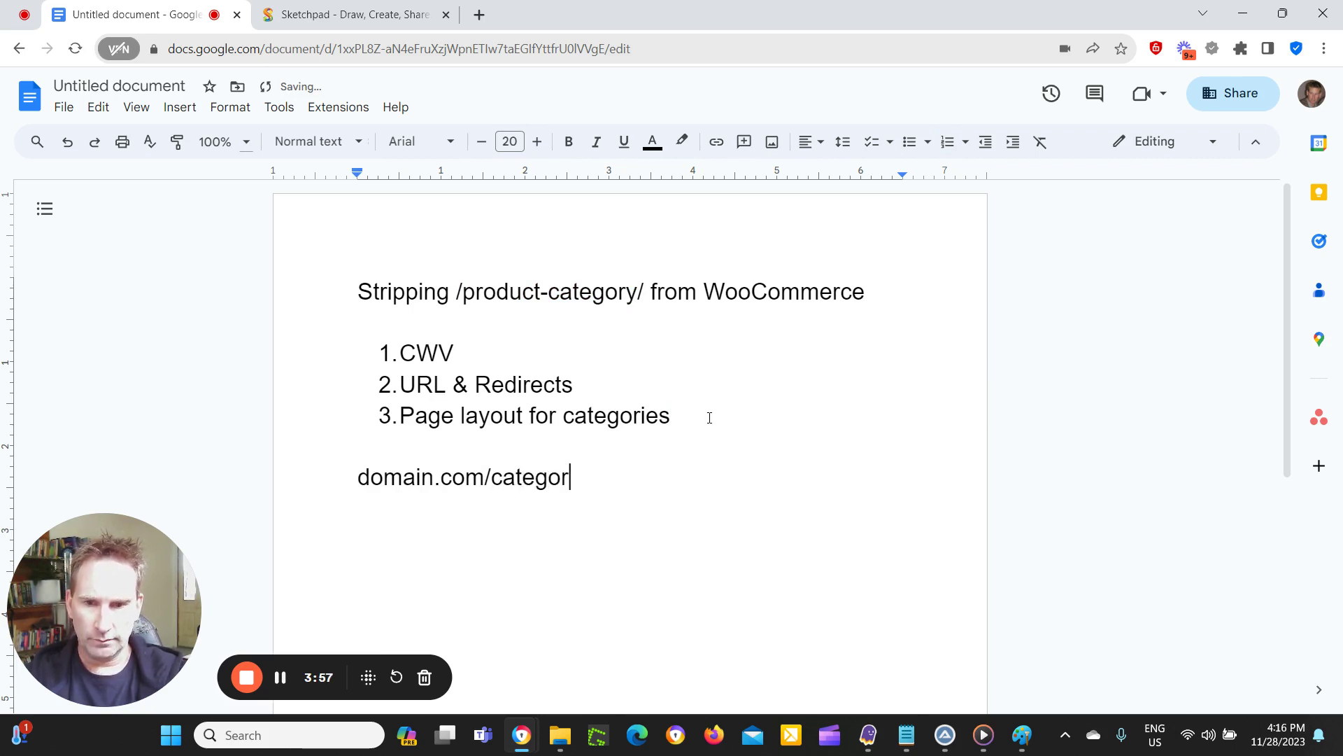
{"action": "type", "text": "y-name"}
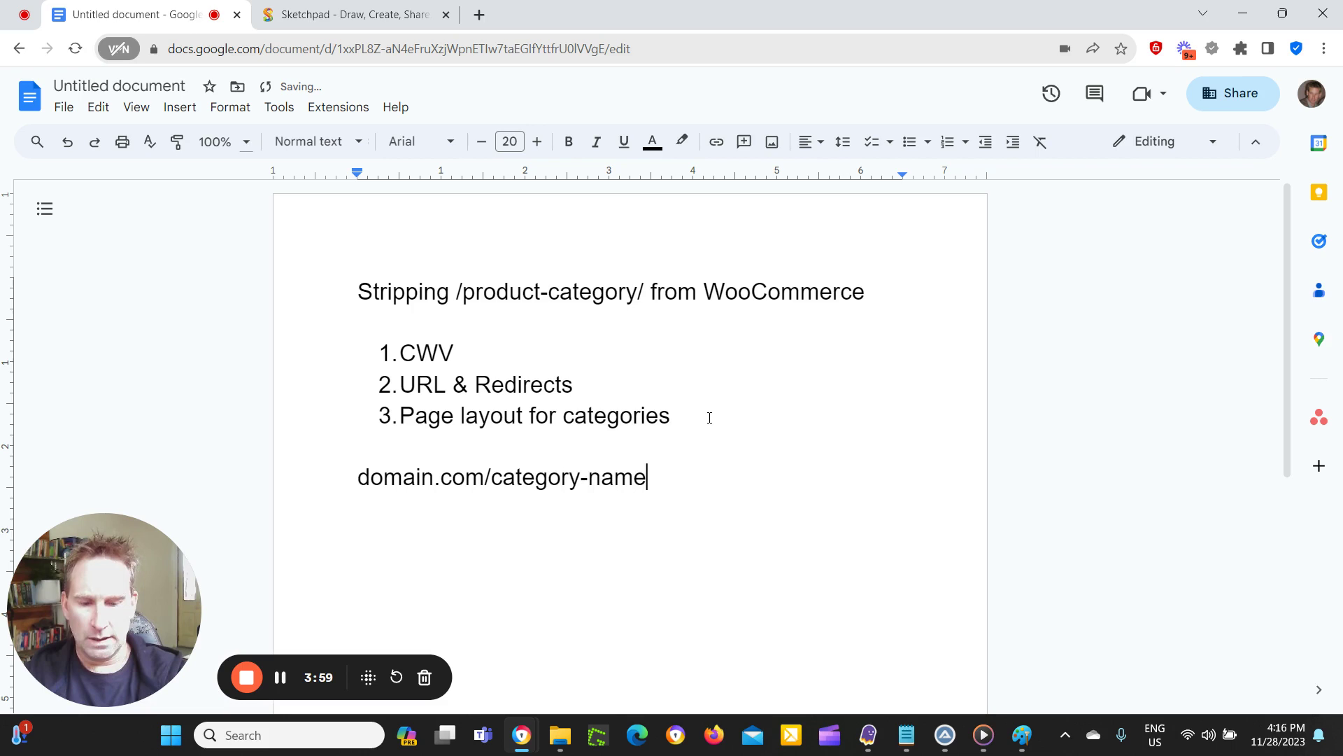
{"action": "type", "text": "/product"}
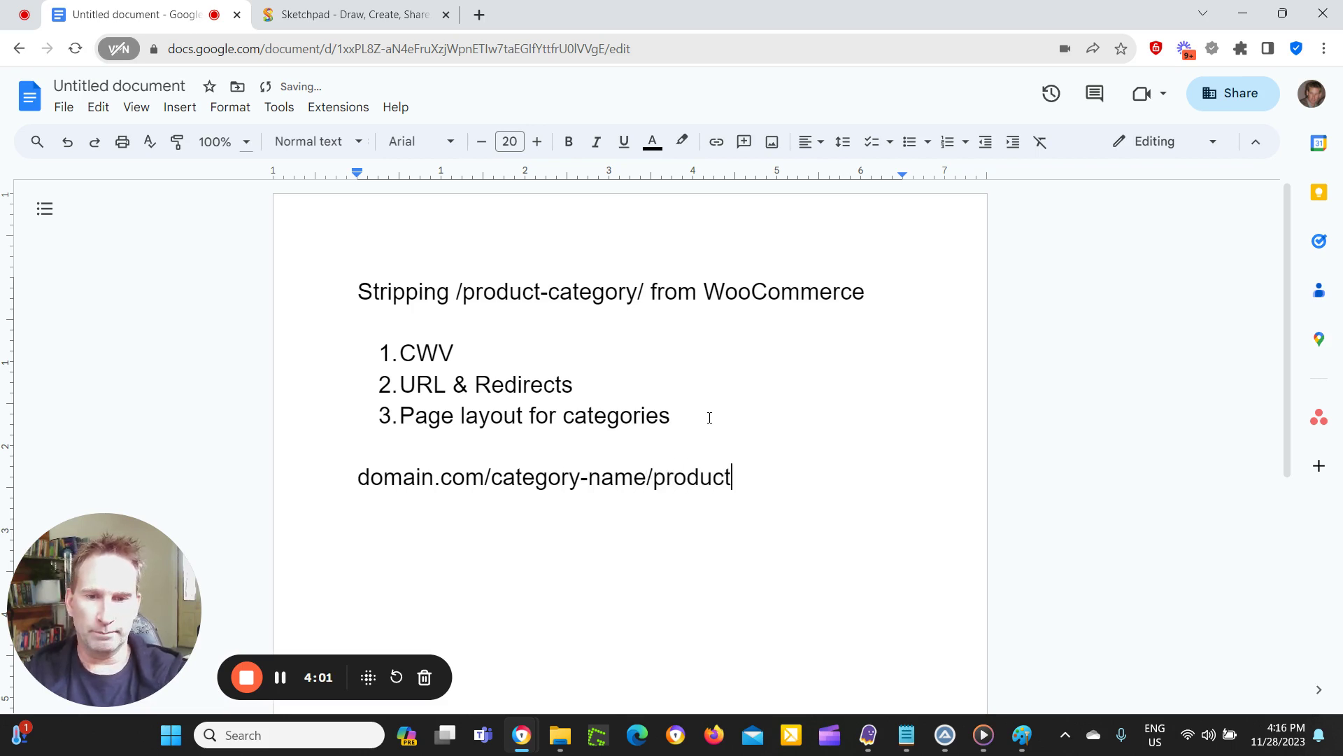
{"action": "type", "text": "-name"}
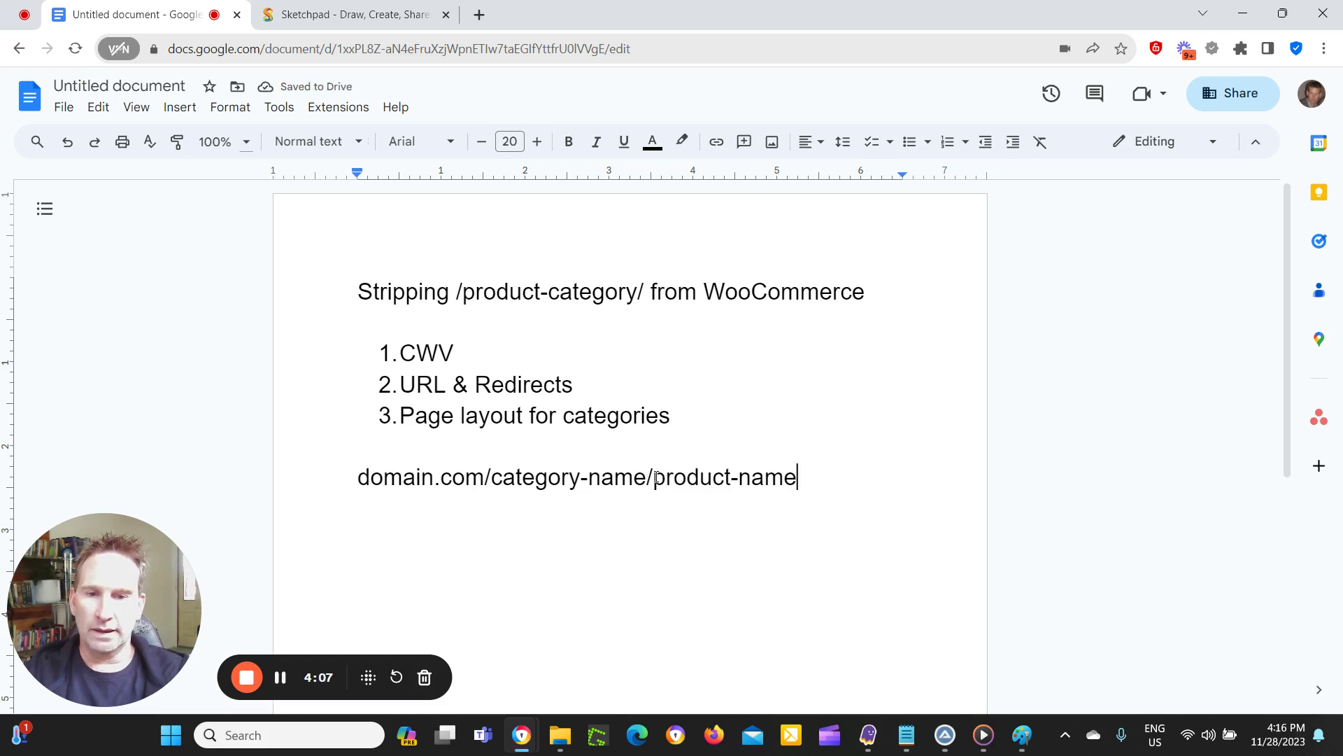
{"action": "key", "text": "ctrl+Left"}
{"action": "key", "text": "ctrl+Left"}
{"action": "left_click", "coordinate": [810, 475]}
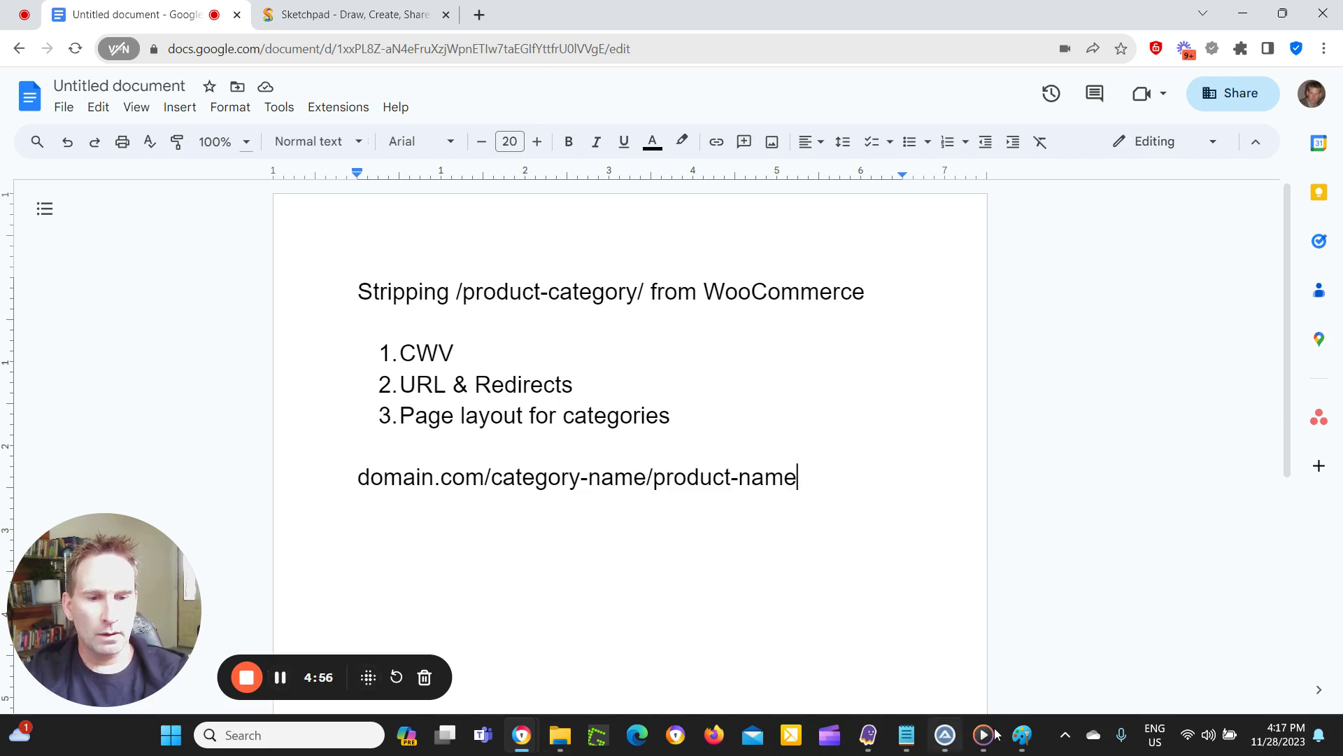
{"action": "left_click", "coordinate": [1023, 733]}
Review the Screenshot_335 desktop Core Web Vitals results, marked Passed, then drag the window away.
{"action": "left_click", "coordinate": [881, 657]}
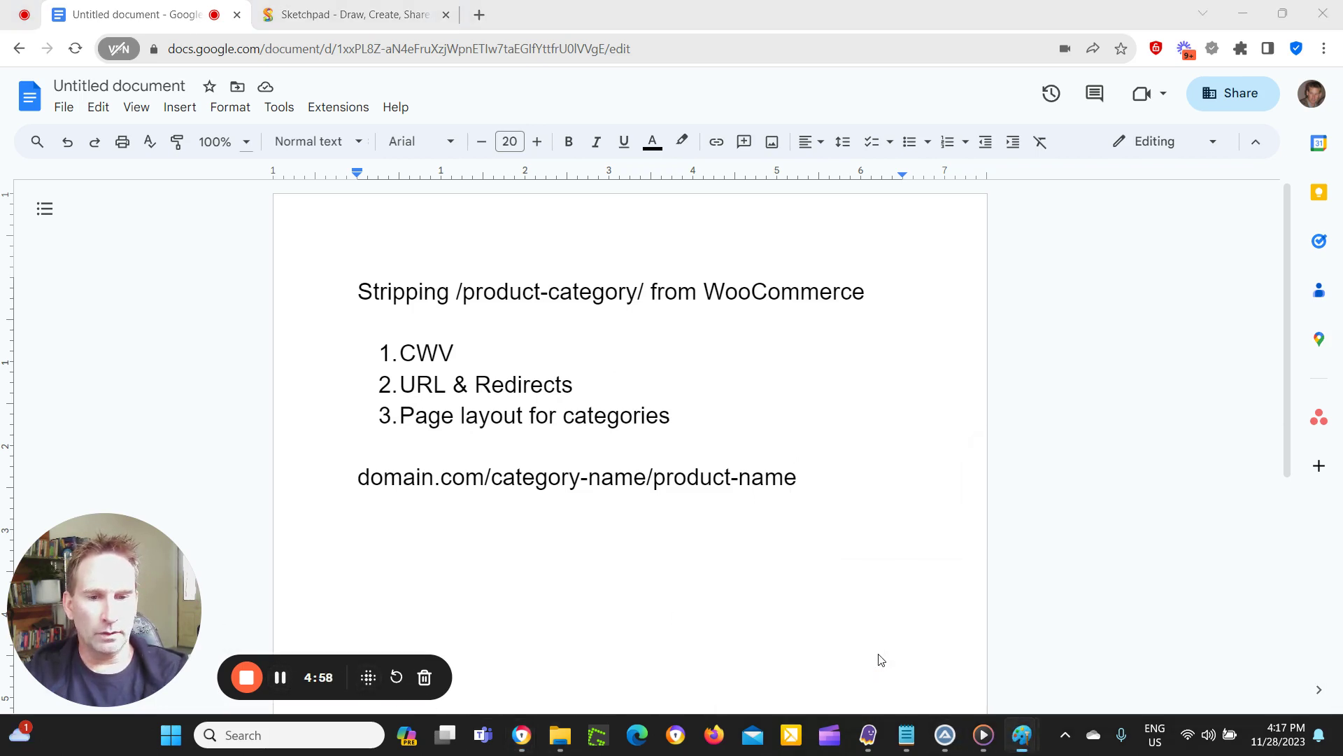
{"action": "mouse_move", "coordinate": [1342, 210]}
{"action": "left_mouse_down"}
{"action": "mouse_move", "coordinate": [1342, 194]}
{"action": "mouse_move", "coordinate": [798, 126]}
{"action": "mouse_move", "coordinate": [324, 90]}
{"action": "left_mouse_up"}
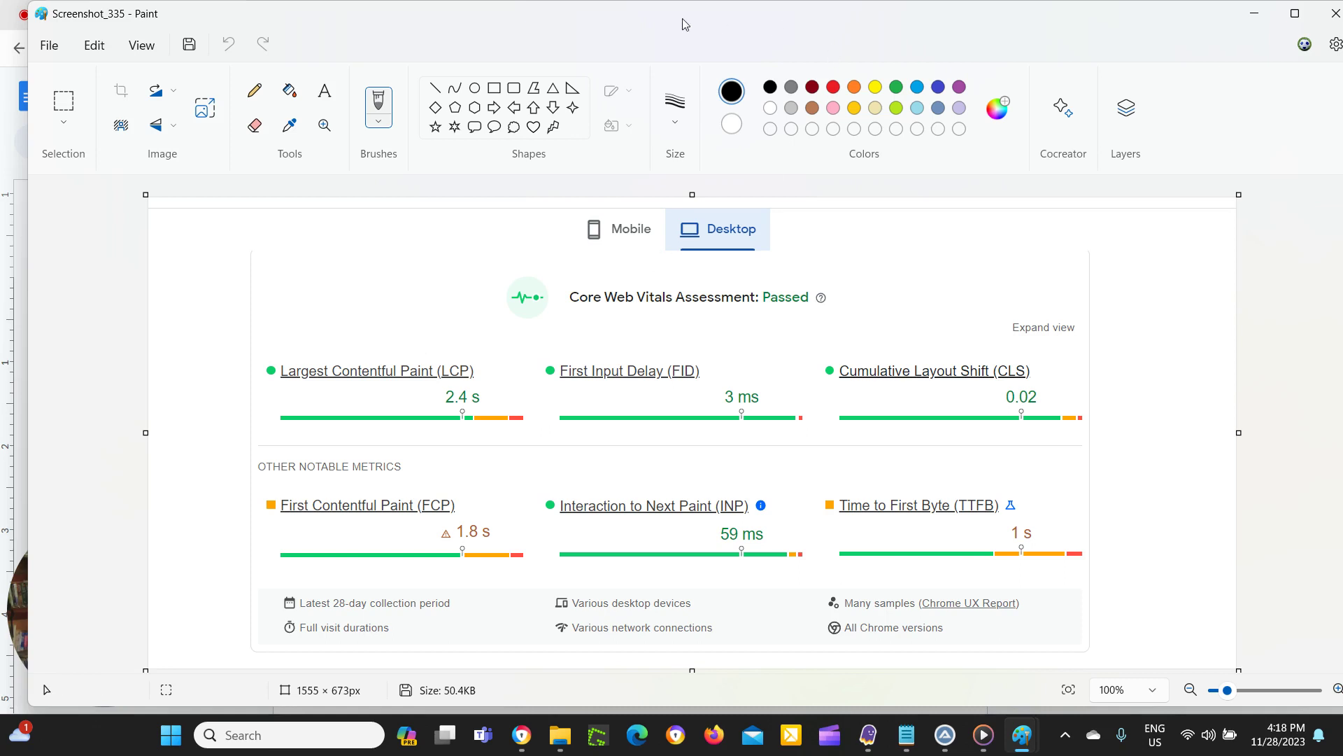
{"action": "left_click_drag", "start_coordinate": [677, 21], "coordinate": [679, 21]}
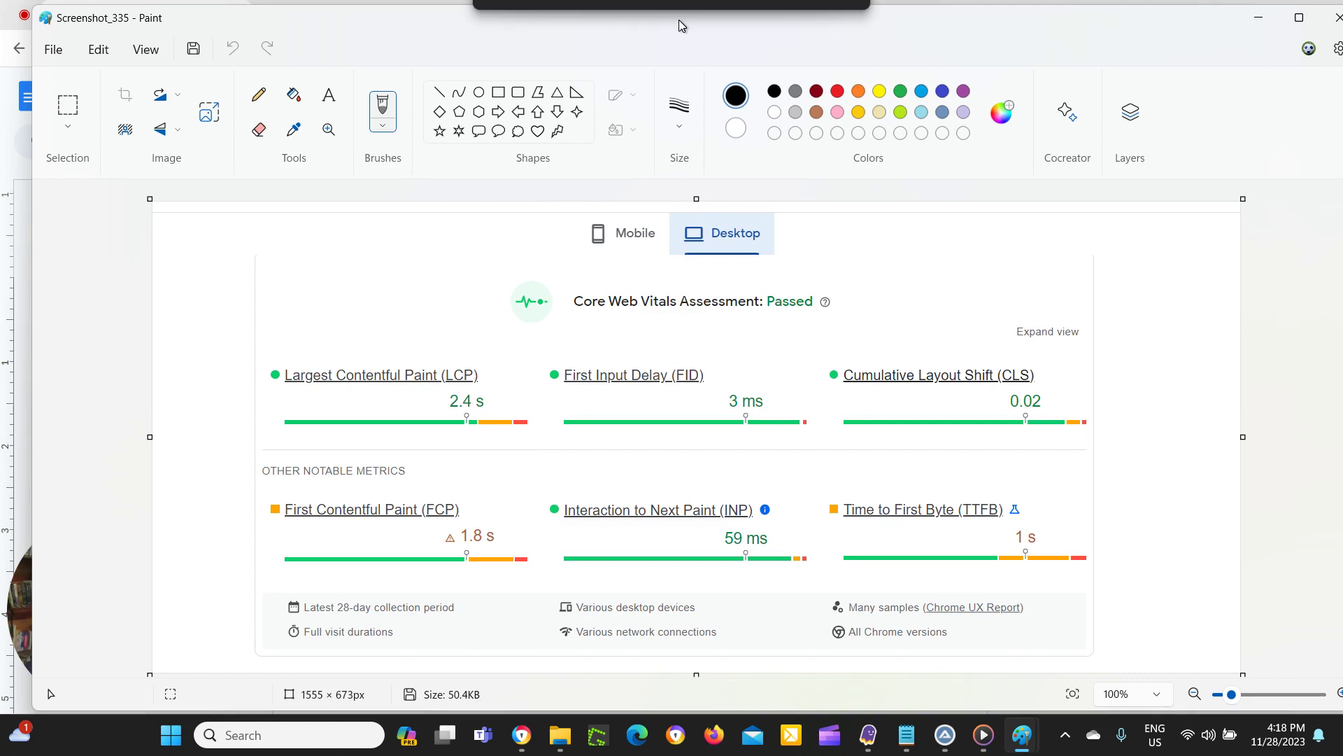
{"action": "mouse_move", "coordinate": [679, 19]}
{"action": "left_mouse_down"}
{"action": "mouse_move", "coordinate": [723, 86]}
{"action": "mouse_move", "coordinate": [1071, 10]}
{"action": "mouse_move", "coordinate": [1189, 252]}
{"action": "mouse_move", "coordinate": [1342, 709]}
{"action": "left_mouse_up"}
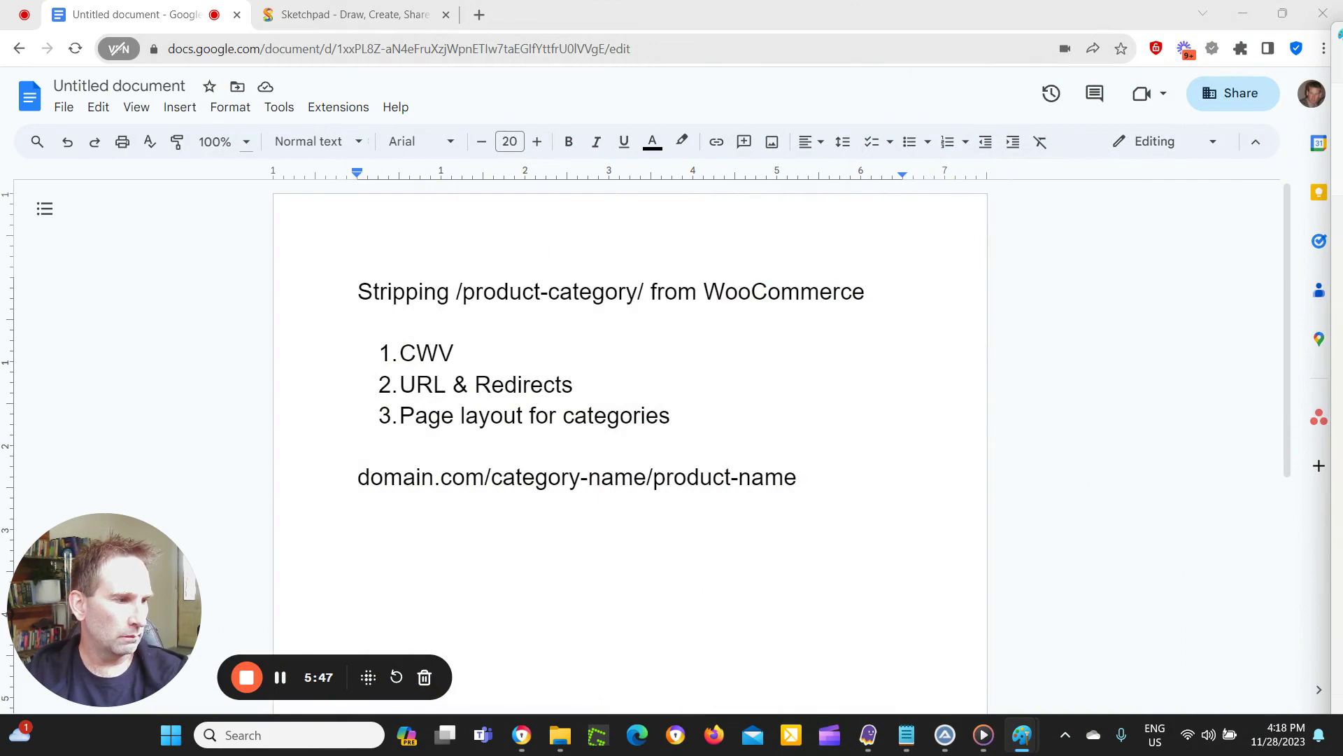
Bring up the Screenshot_336 mobile Core Web Vitals capture and start shifting it aside.
{"action": "key", "text": "super+d"}
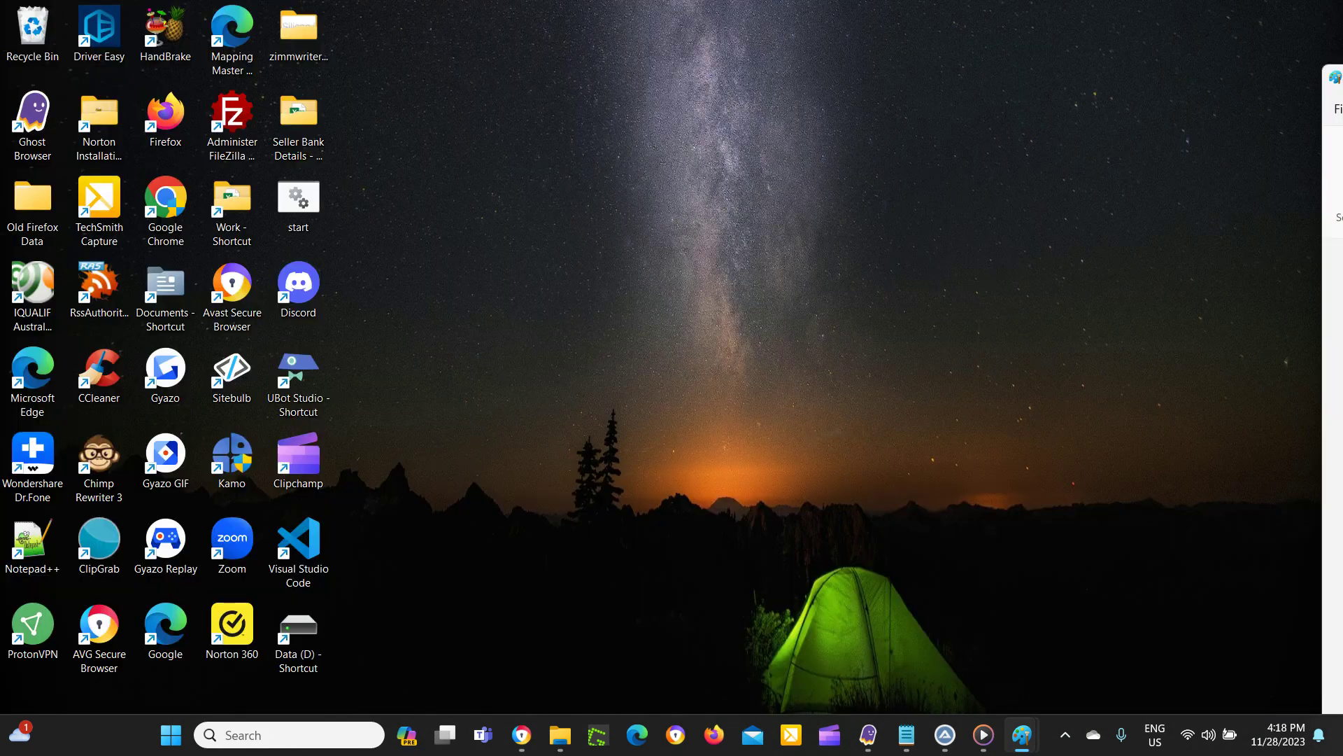
{"action": "key", "text": "super+d"}
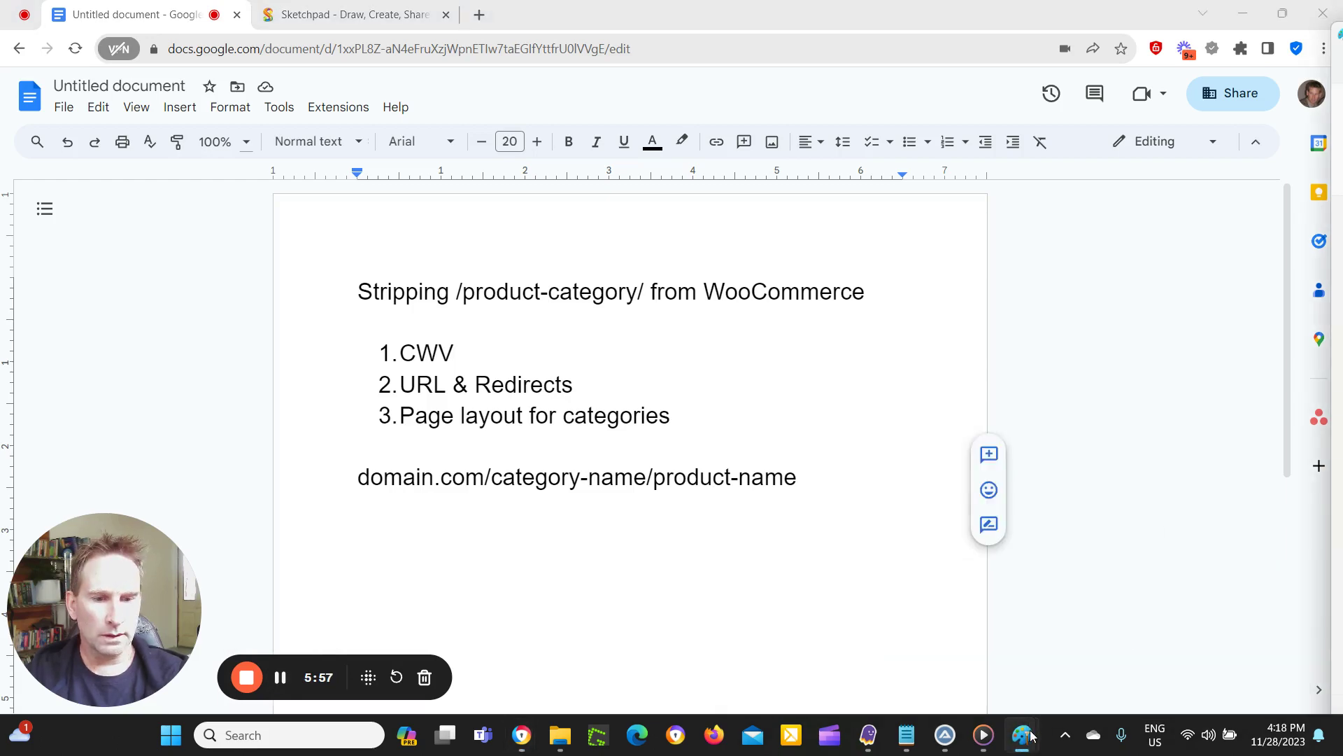
{"action": "mouse_move", "coordinate": [1021, 735]}
{"action": "left_click", "coordinate": [1049, 682]}
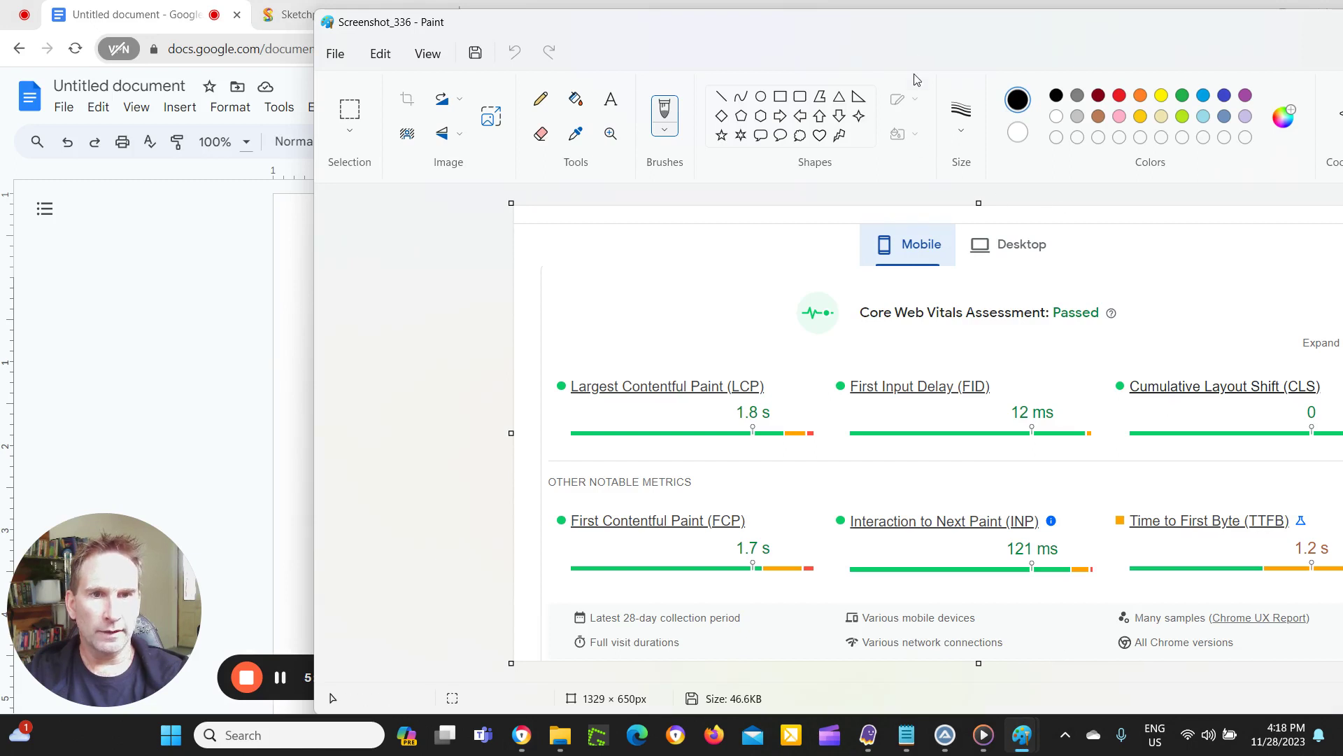
{"action": "mouse_move", "coordinate": [914, 29]}
{"action": "left_mouse_down"}
{"action": "mouse_move", "coordinate": [848, 51]}
{"action": "mouse_move", "coordinate": [717, 56]}
{"action": "mouse_move", "coordinate": [724, 27]}
{"action": "mouse_move", "coordinate": [746, 32]}
{"action": "mouse_move", "coordinate": [734, 19]}
{"action": "left_mouse_up"}
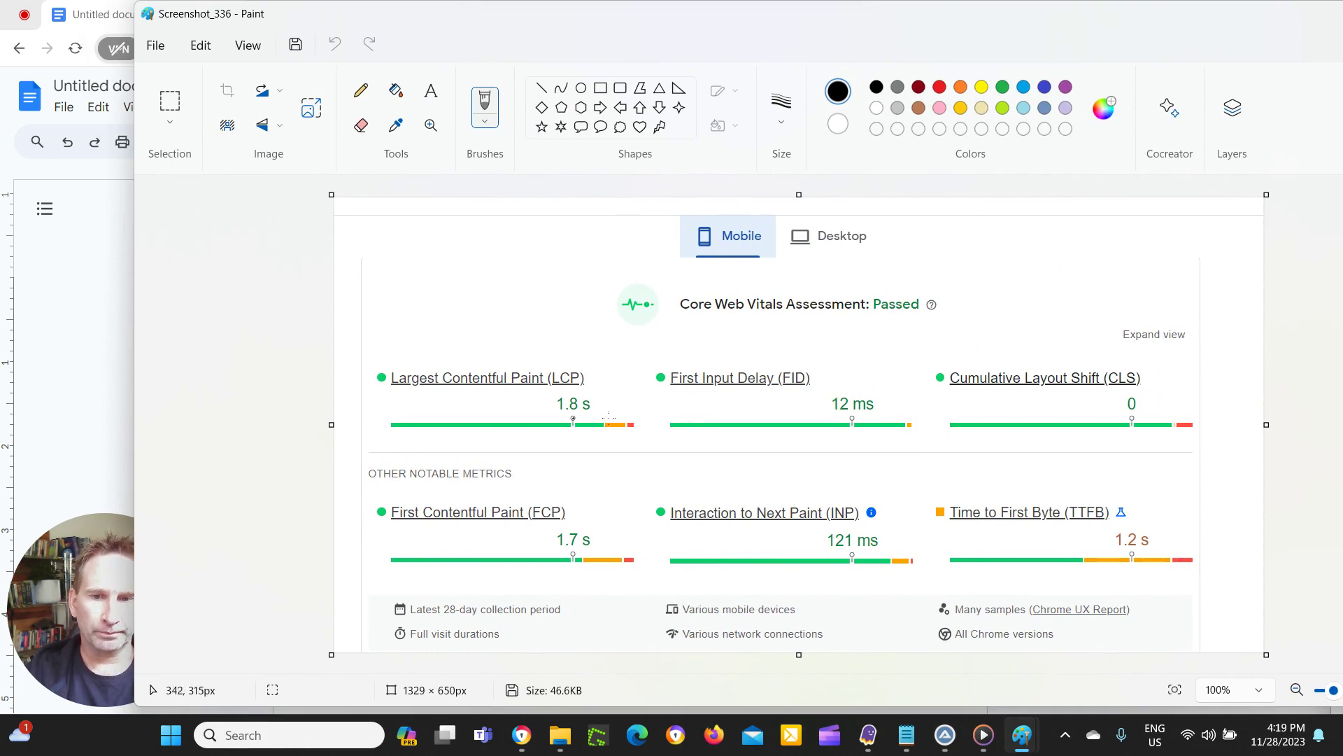
{"action": "left_click_drag", "start_coordinate": [694, 25], "coordinate": [761, 32]}
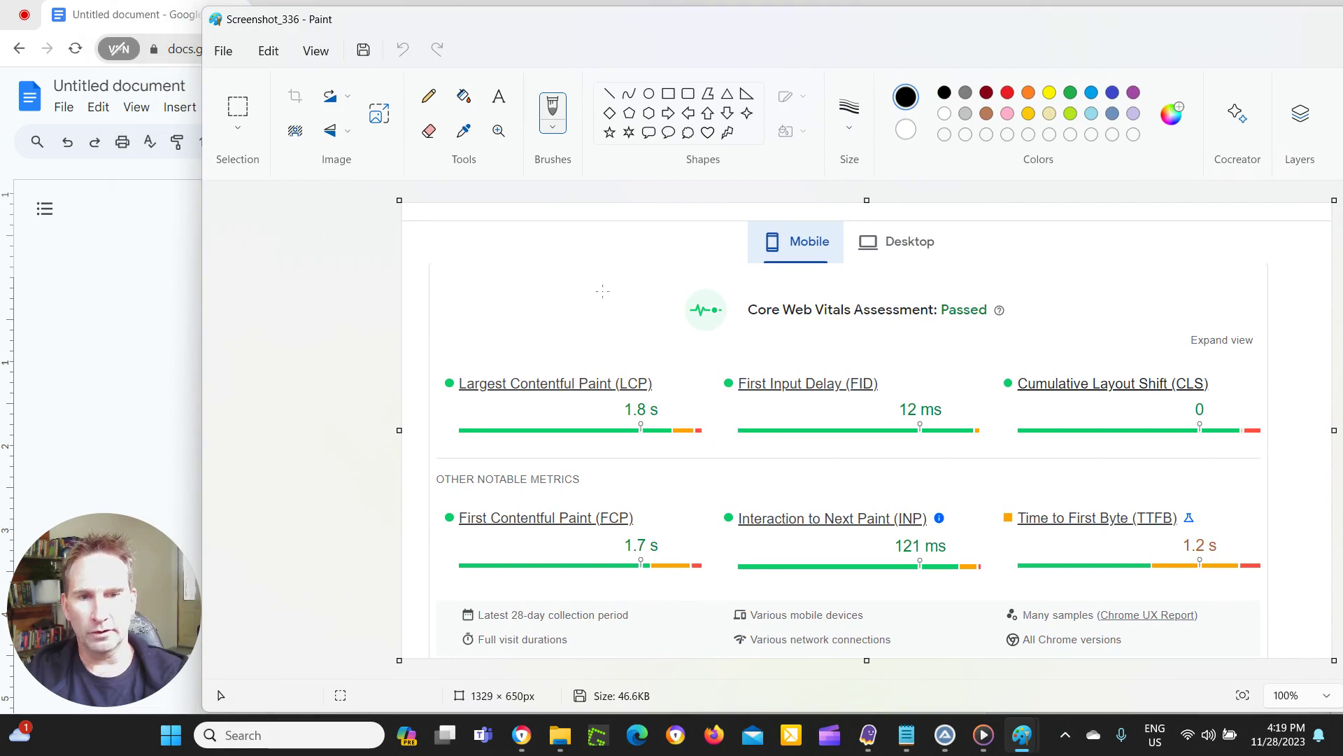
Drag the Screenshot_336 window off the right edge so the full outline shows.
{"action": "left_click_drag", "start_coordinate": [709, 5], "coordinate": [1118, 225]}
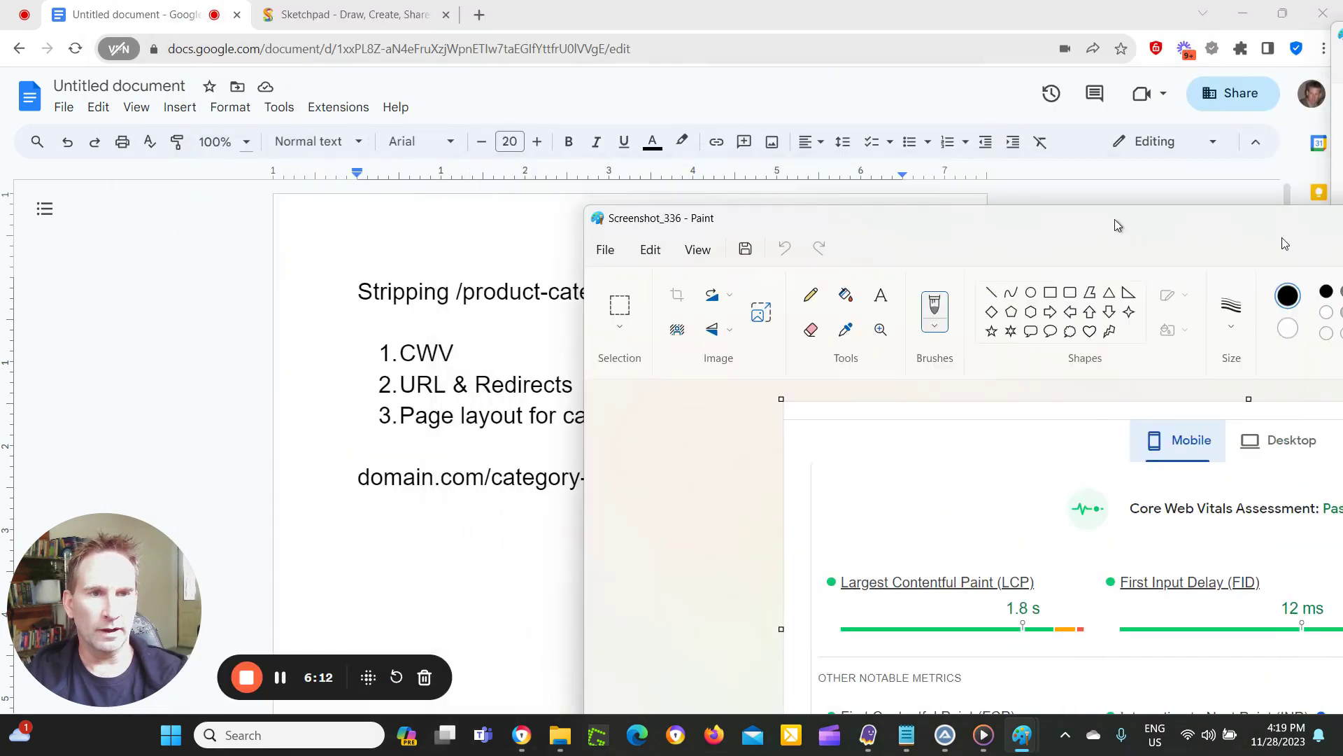
{"action": "left_click_drag", "start_coordinate": [1284, 243], "coordinate": [1342, 235]}
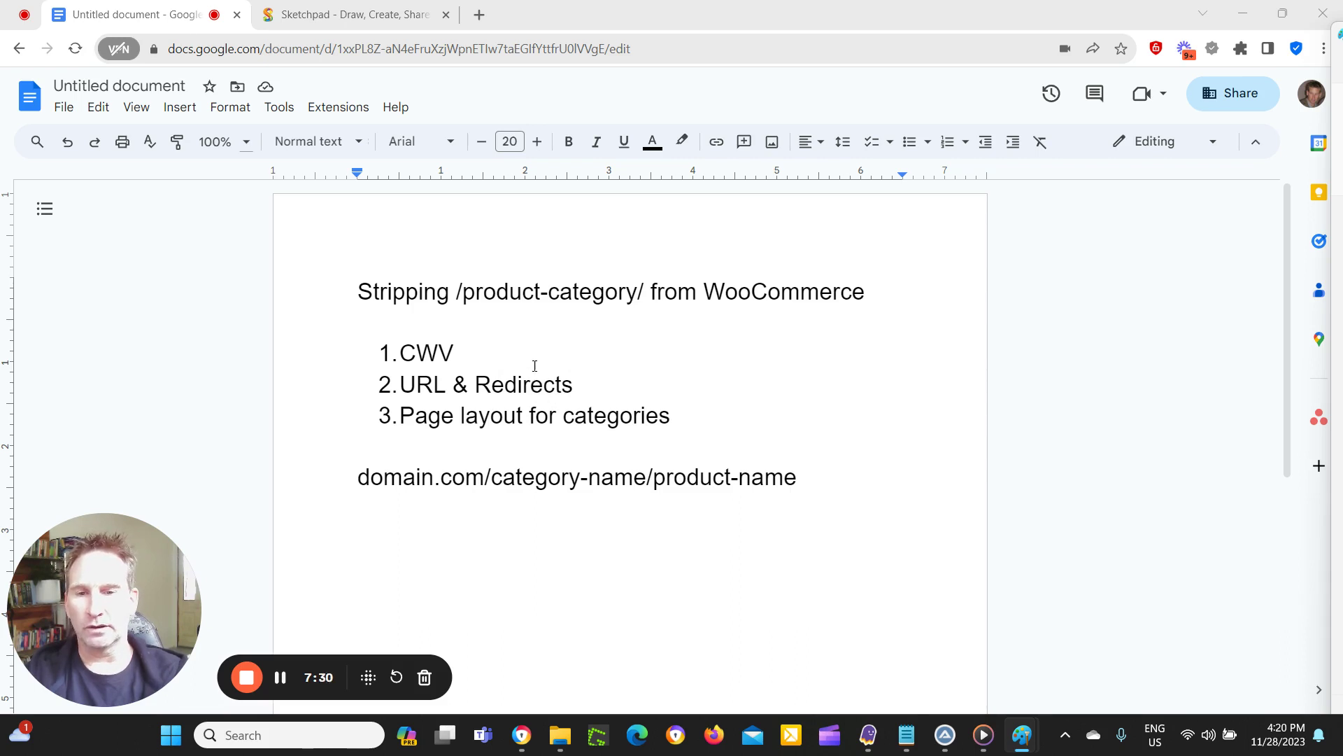
Start a new line reading domain.com/ below the URL example.
{"action": "double_click", "coordinate": [806, 480]}
{"action": "key", "text": "Return"}
{"action": "key", "text": "Return"}
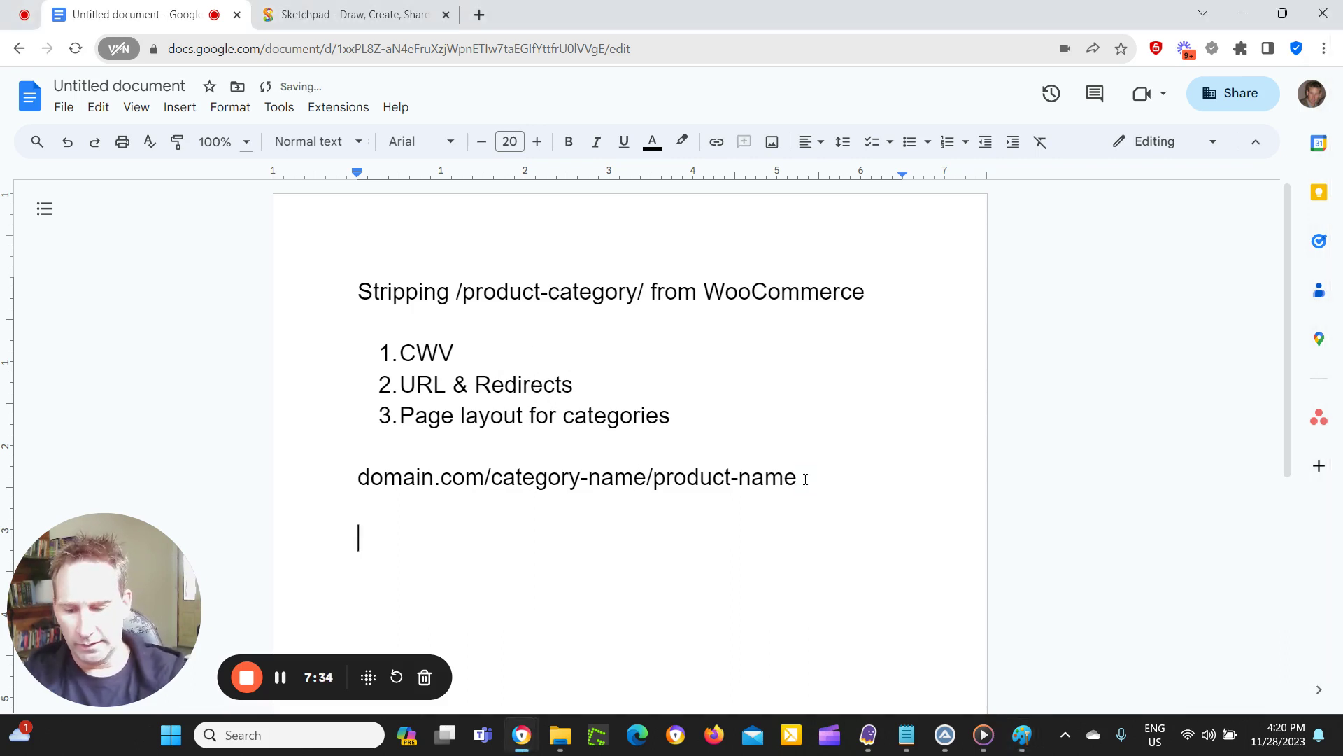
{"action": "type", "text": "domain.com"}
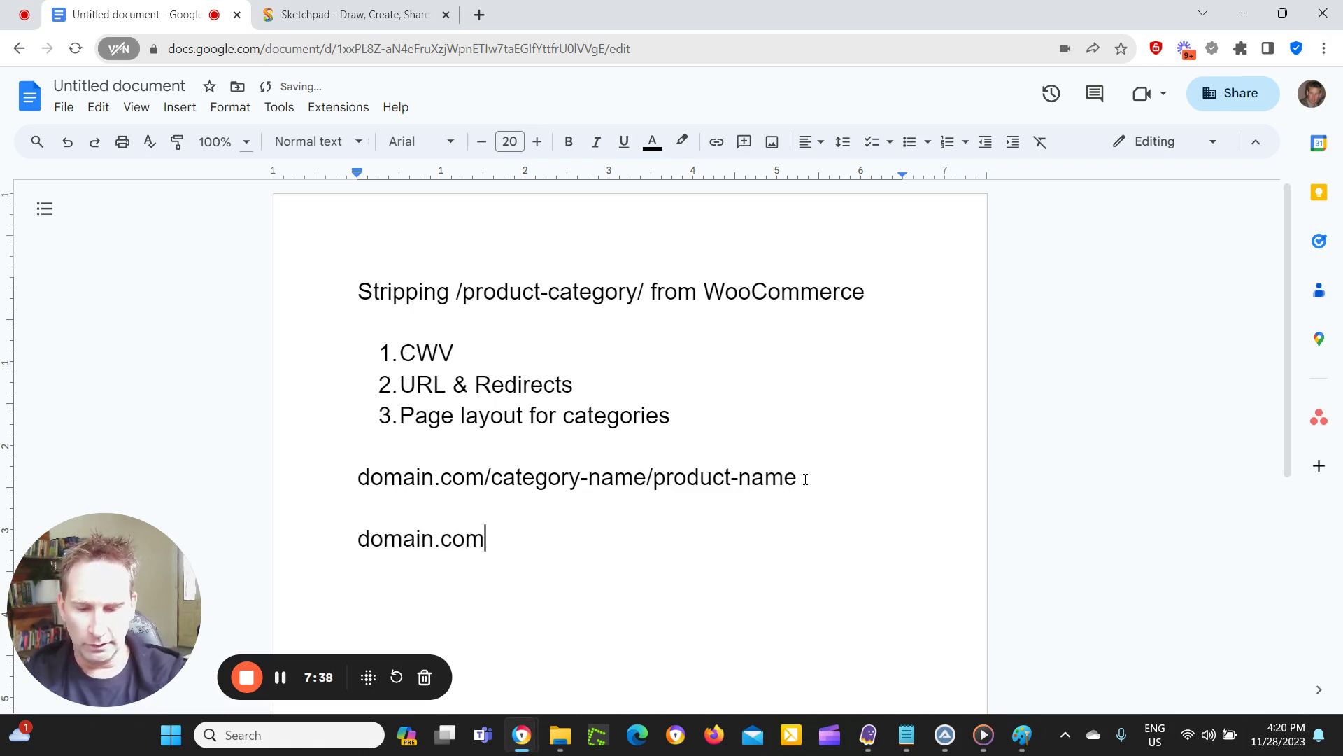
{"action": "type", "text": "/"}
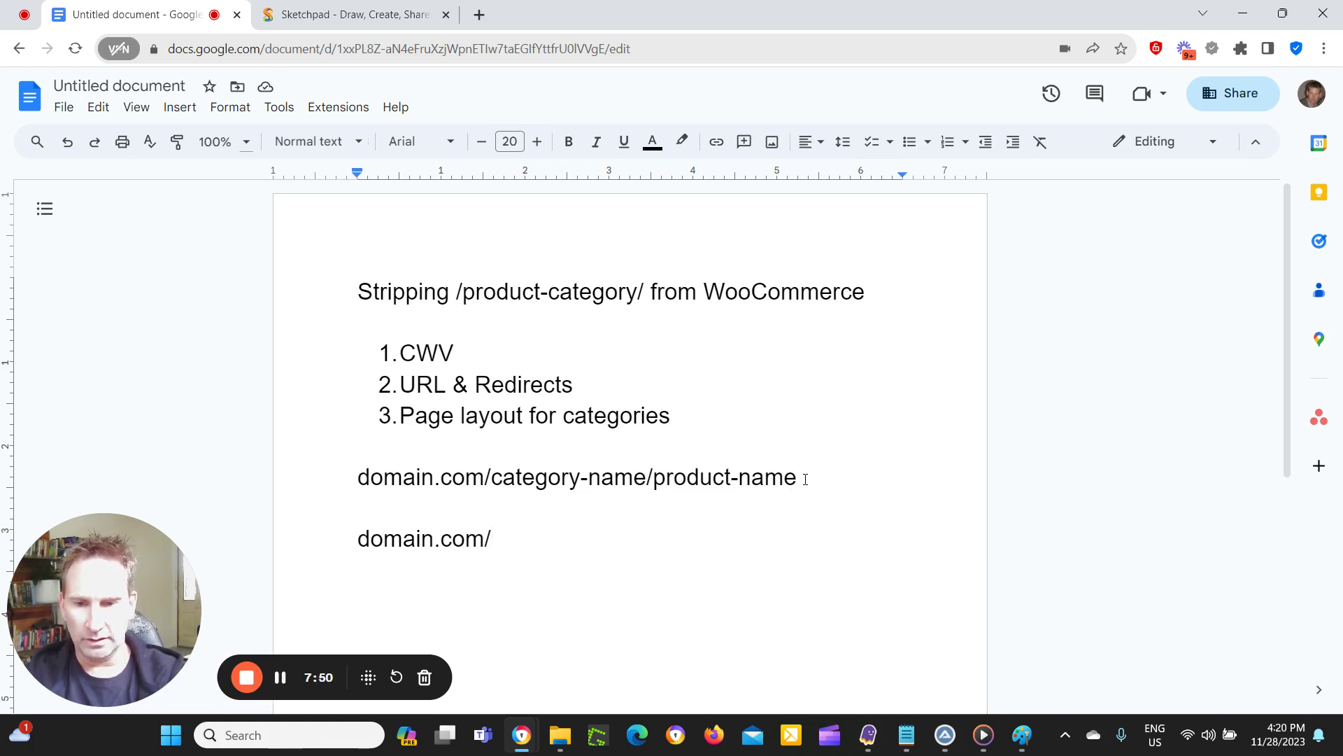
Try running-shoes and sneakers as sample slugs, then delete them back to domain.com/.
{"action": "type", "text": "running"}
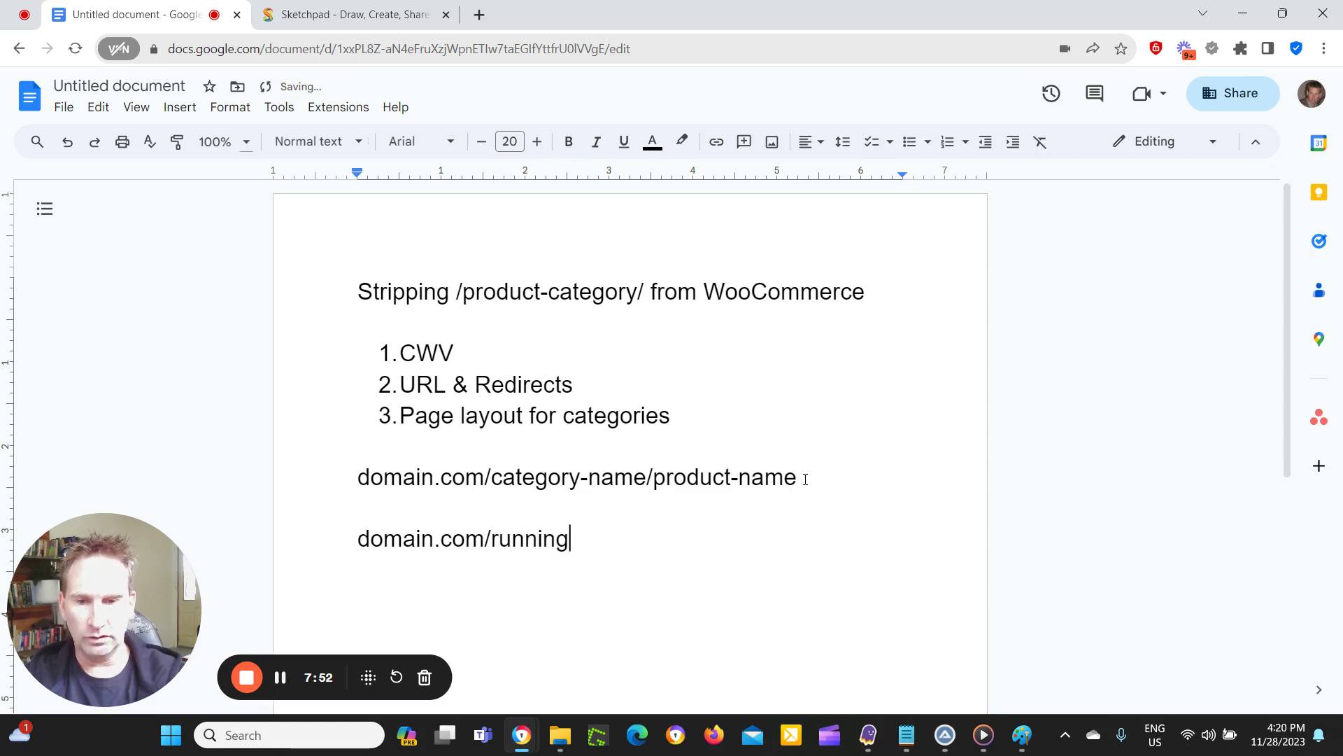
{"action": "type", "text": "-shoes"}
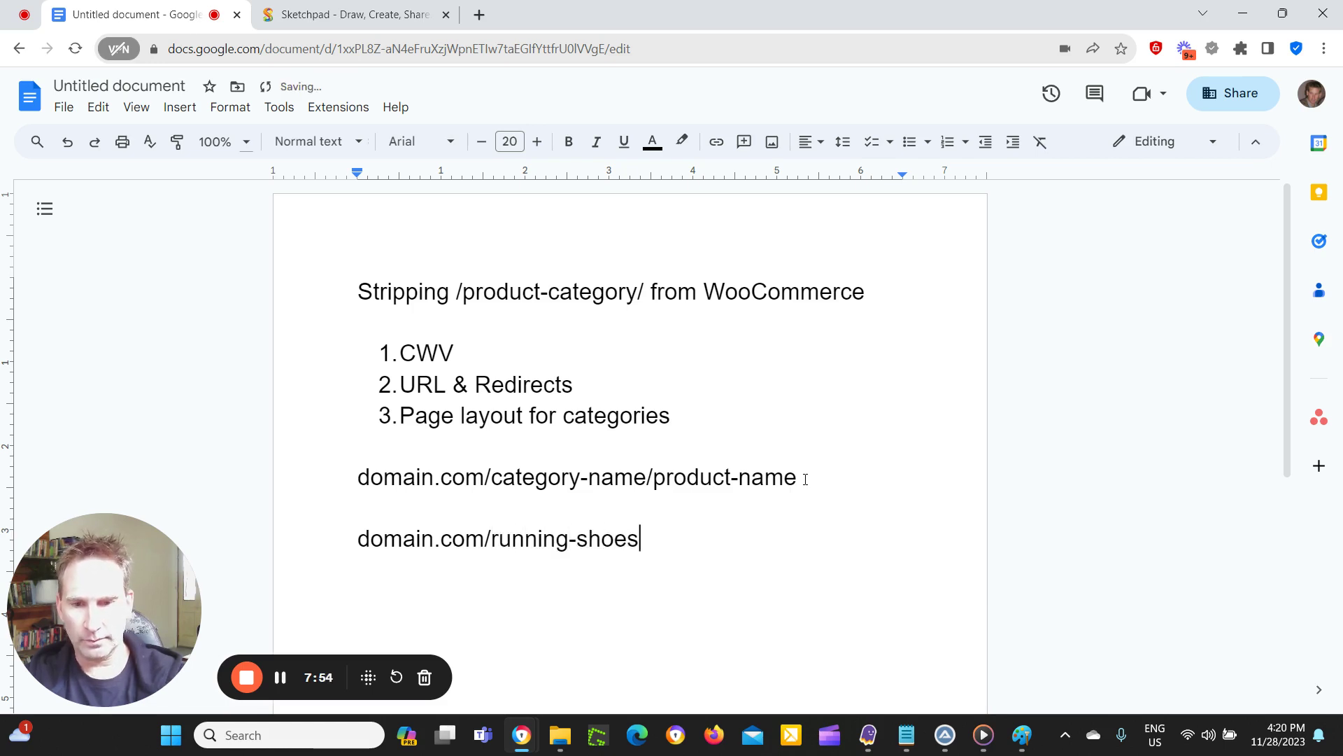
{"action": "key", "text": "BackSpace"}
{"action": "key", "text": "BackSpace"}
{"action": "key", "text": "BackSpace"}
{"action": "key", "text": "BackSpace"}
{"action": "key", "text": "BackSpace"}
{"action": "key", "text": "BackSpace"}
{"action": "key", "text": "BackSpace"}
{"action": "key", "text": "BackSpace"}
{"action": "key", "text": "BackSpace"}
{"action": "key", "text": "BackSpace"}
{"action": "key", "text": "BackSpace"}
{"action": "key", "text": "BackSpace"}
{"action": "key", "text": "BackSpace"}
{"action": "type", "text": "snek"}
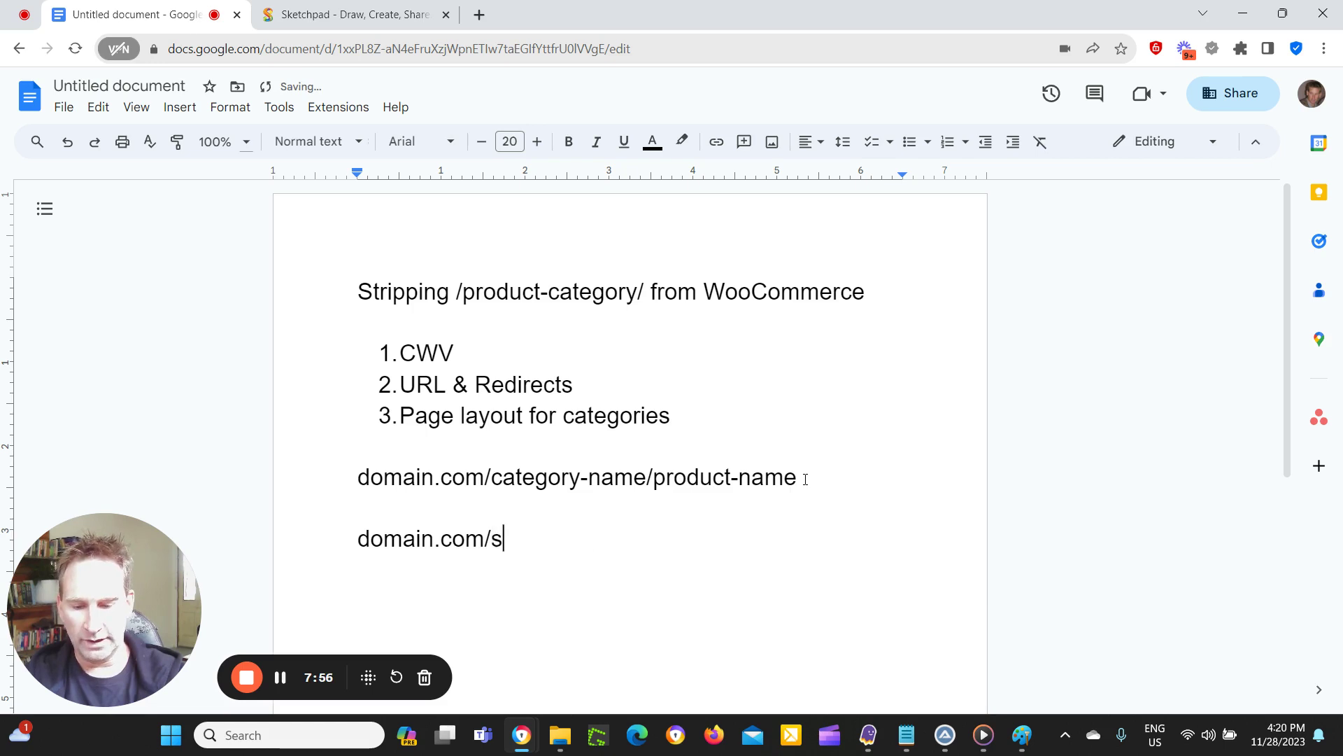
{"action": "type", "text": "aers"}
{"action": "key", "text": "BackSpace"}
{"action": "key", "text": "BackSpace"}
{"action": "key", "text": "BackSpace"}
{"action": "key", "text": "BackSpace"}
{"action": "key", "text": "BackSpace"}
{"action": "key", "text": "BackSpace"}
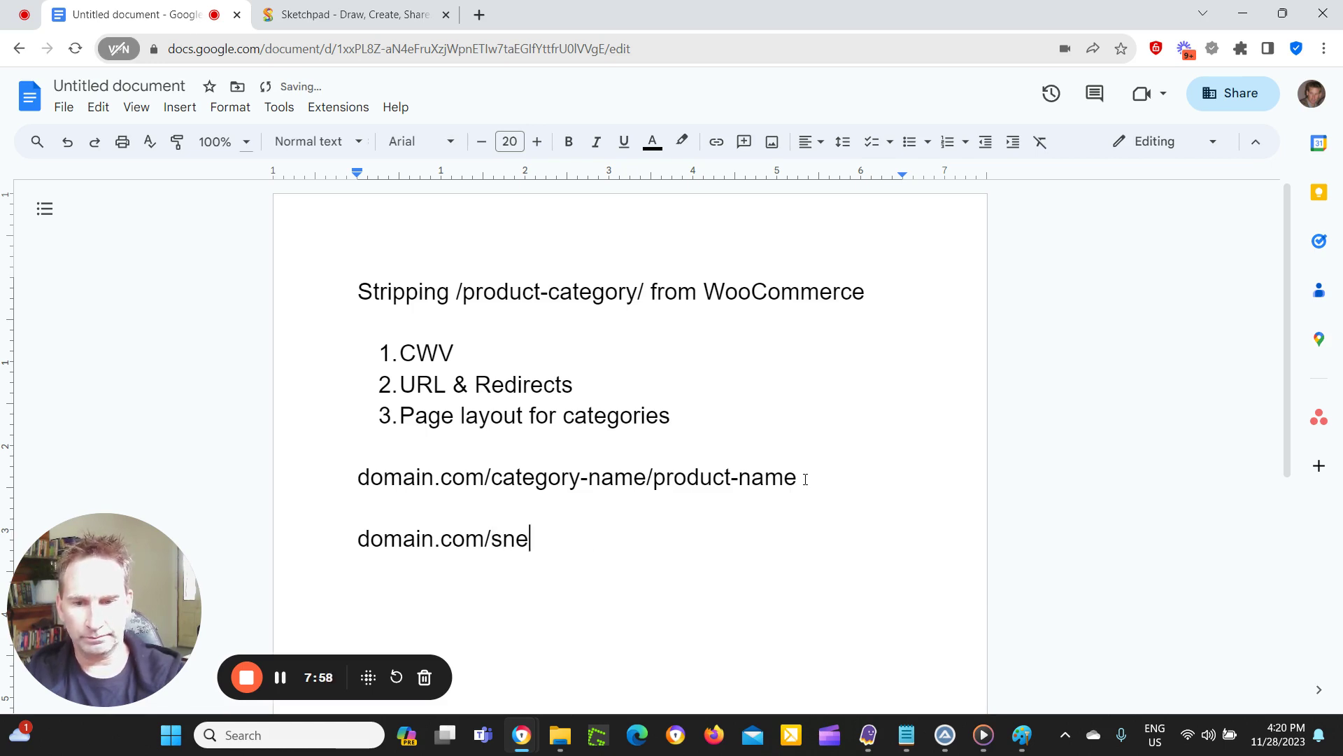
{"action": "type", "text": "eakers"}
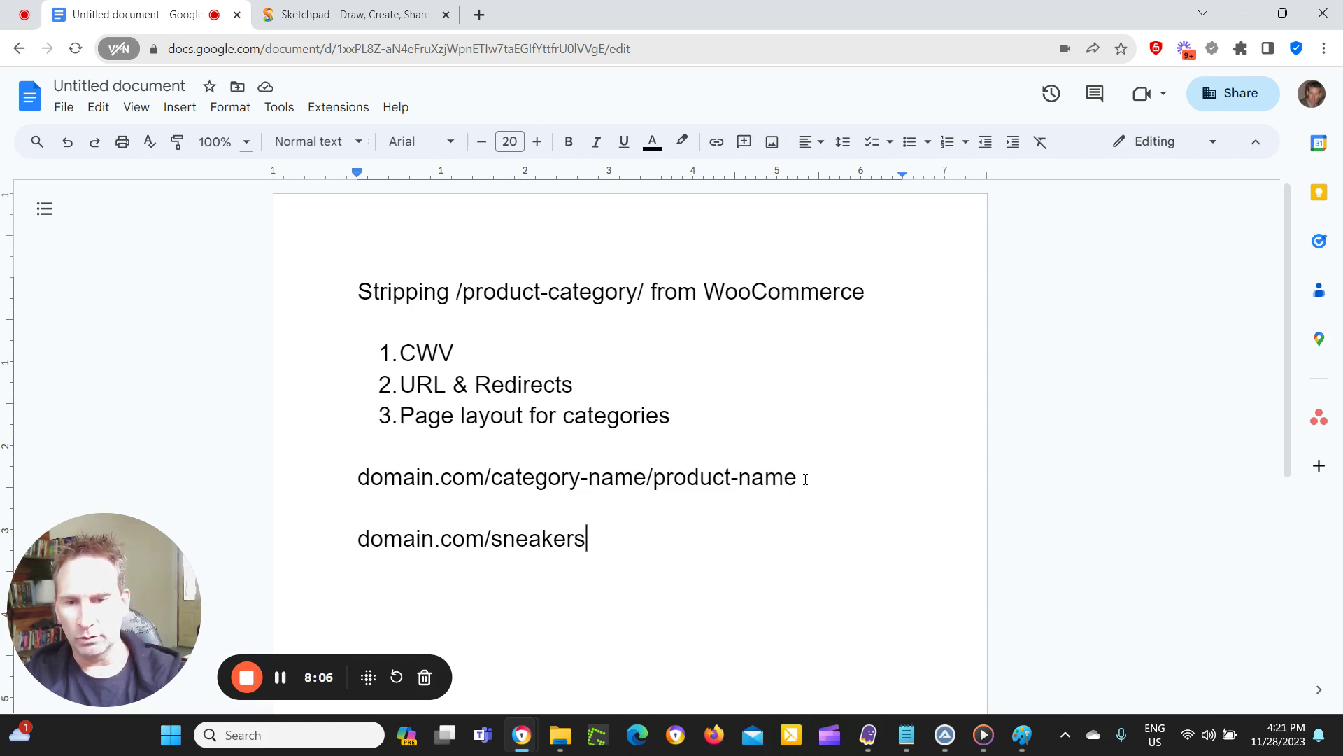
{"action": "type", "text": "/"}
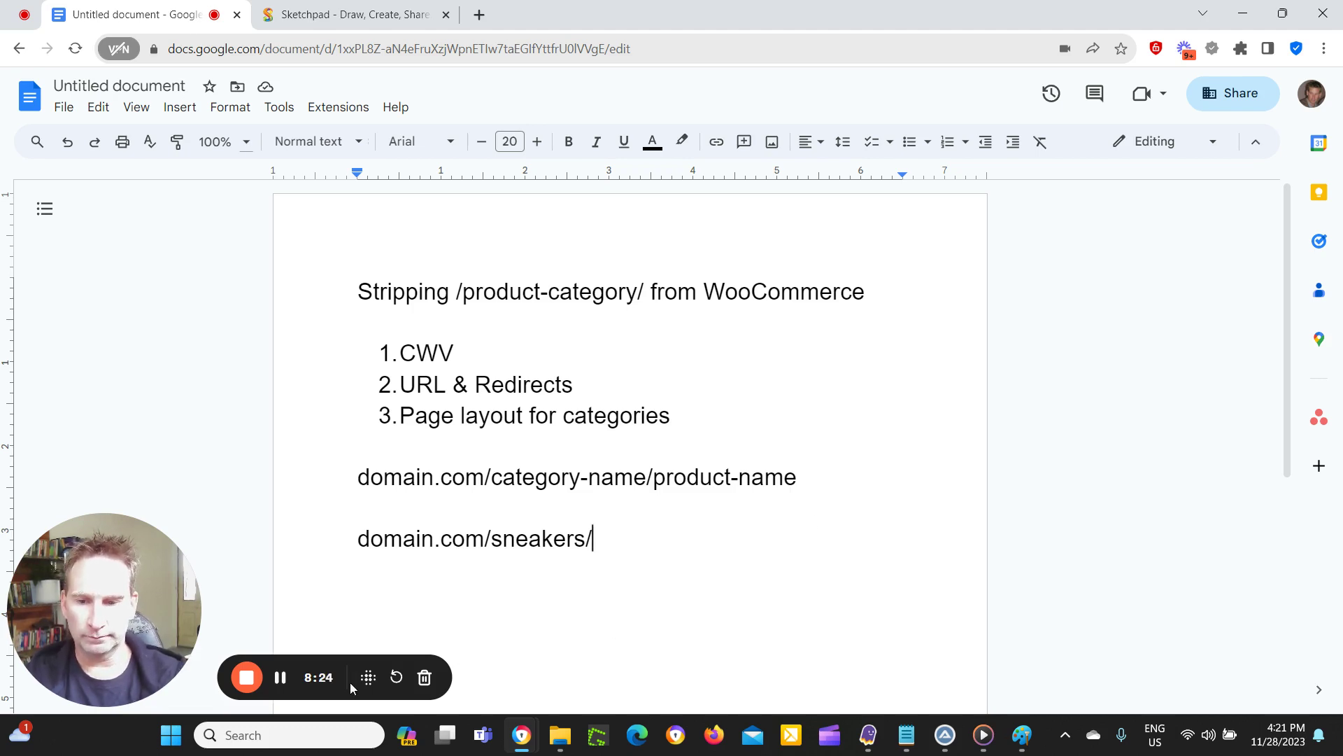
{"action": "key", "text": "BackSpace"}
{"action": "key", "text": "BackSpace"}
{"action": "key", "text": "BackSpace"}
{"action": "key", "text": "BackSpace"}
{"action": "key", "text": "BackSpace"}
{"action": "key", "text": "BackSpace"}
{"action": "key", "text": "BackSpace"}
{"action": "key", "text": "BackSpace"}
{"action": "key", "text": "BackSpace"}
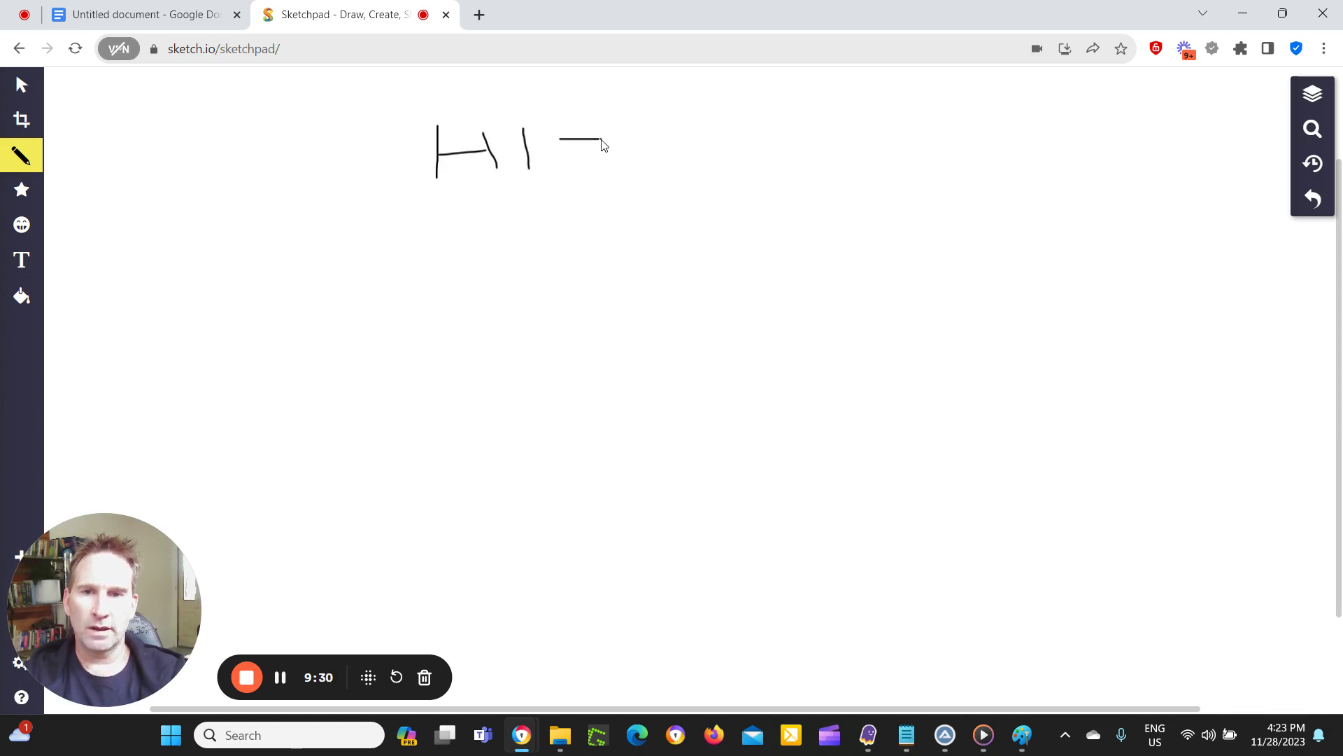
Sketch the top bar, H1 heading mark, intro text lines and the large content box outline.
{"action": "left_click_drag", "start_coordinate": [474, 88], "coordinate": [657, 82]}
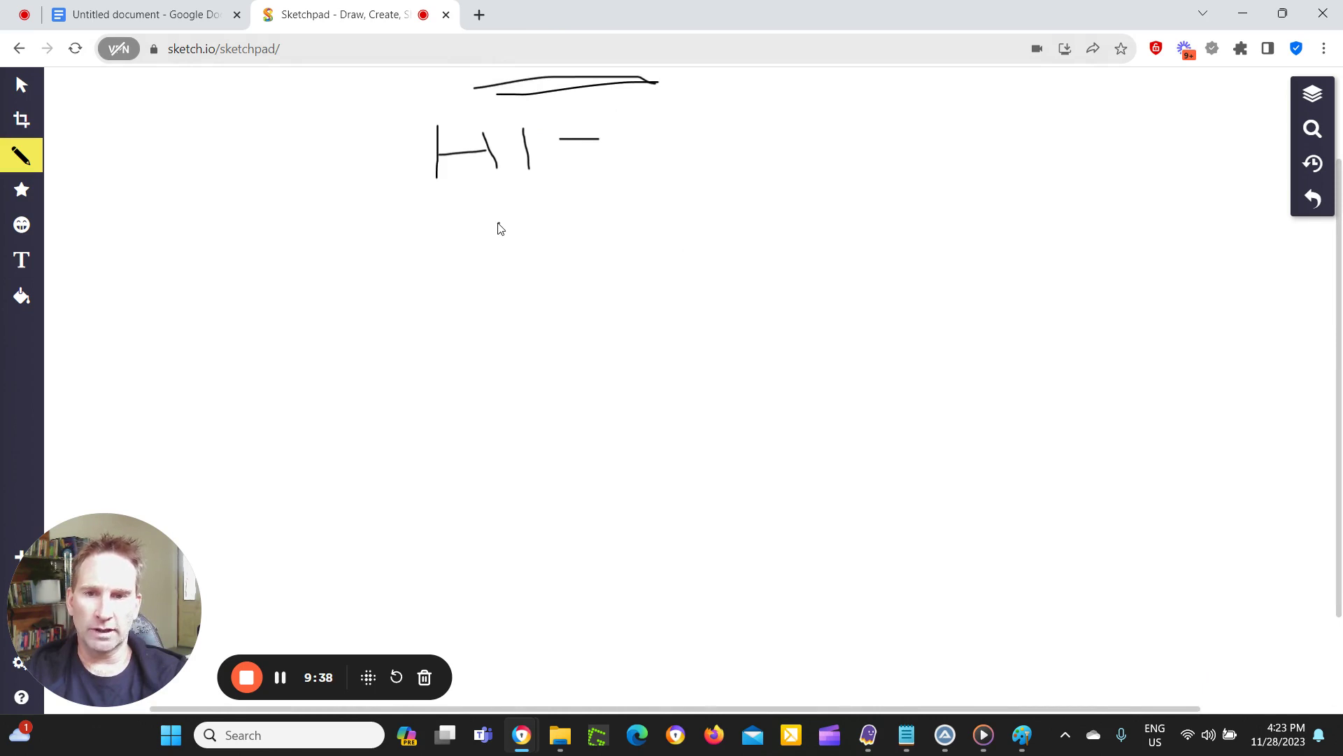
{"action": "left_click_drag", "start_coordinate": [455, 214], "coordinate": [747, 187]}
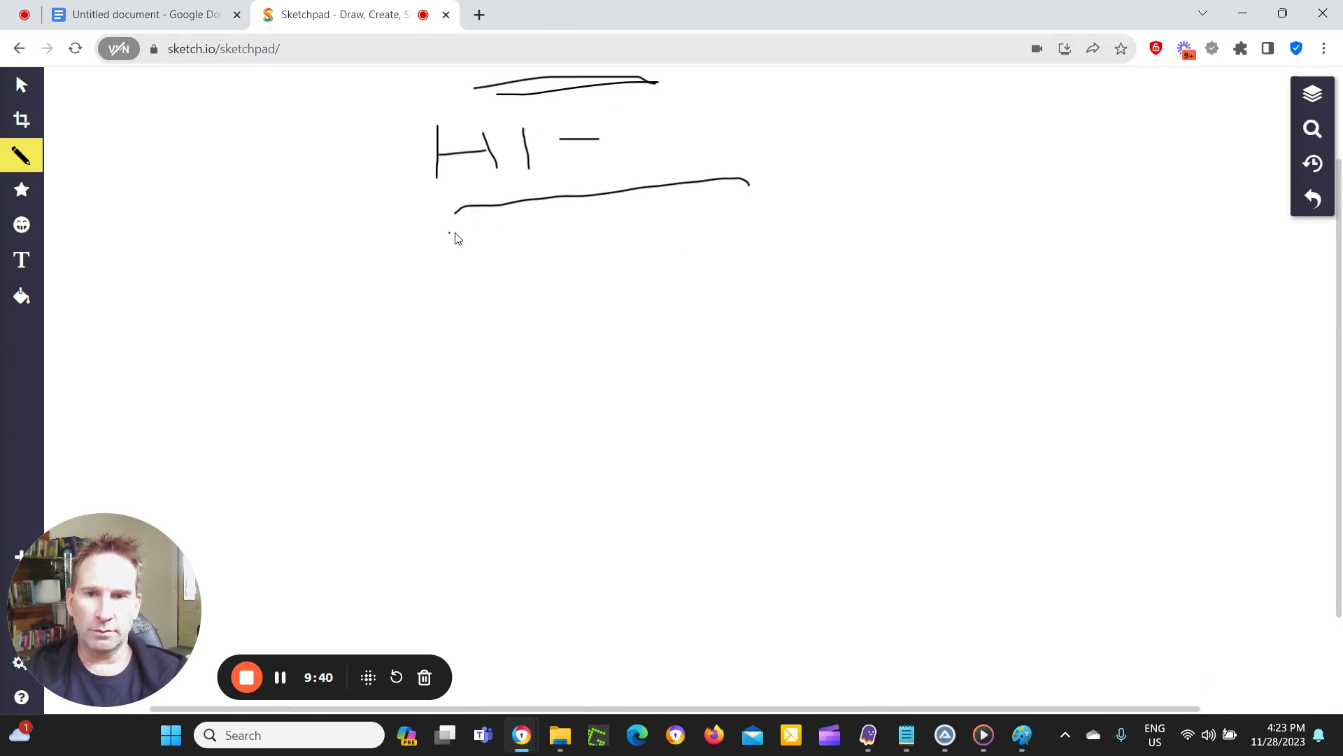
{"action": "left_click_drag", "start_coordinate": [496, 224], "coordinate": [752, 225]}
{"action": "left_click_drag", "start_coordinate": [495, 252], "coordinate": [761, 255]}
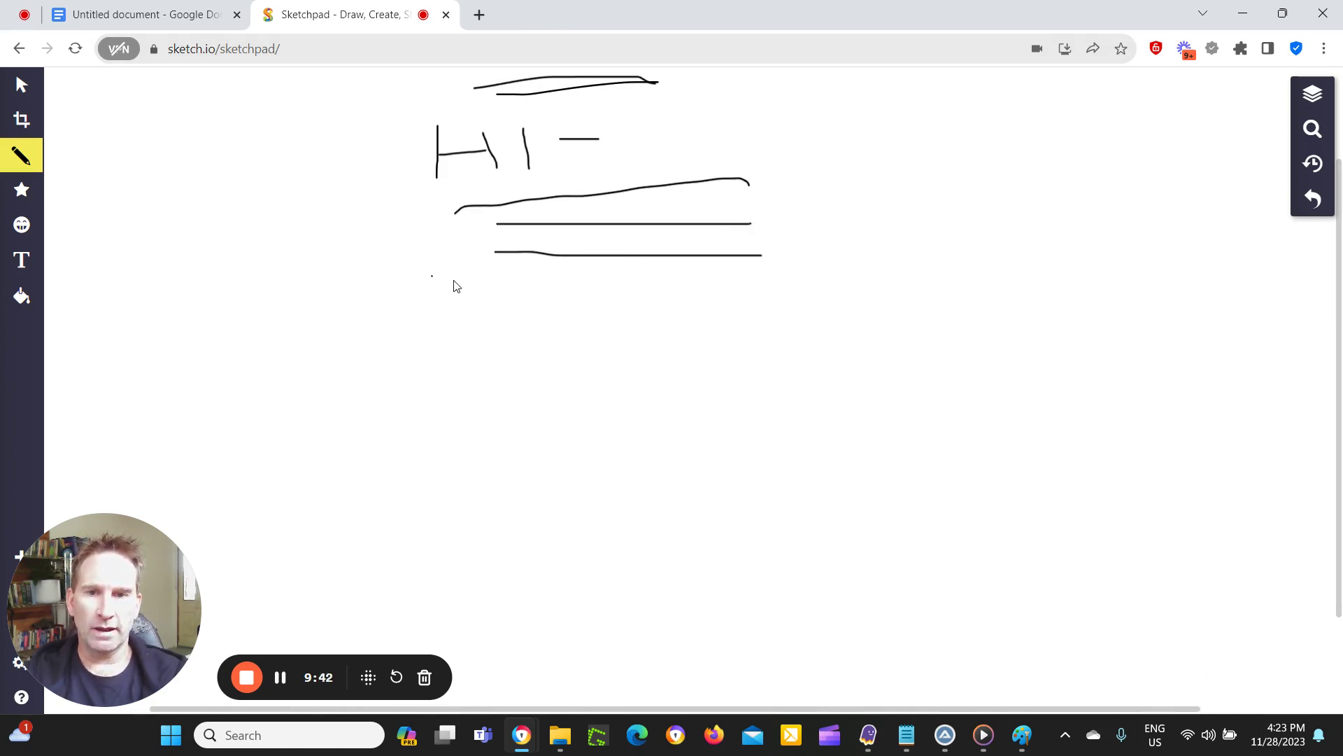
{"action": "left_click_drag", "start_coordinate": [469, 280], "coordinate": [739, 278]}
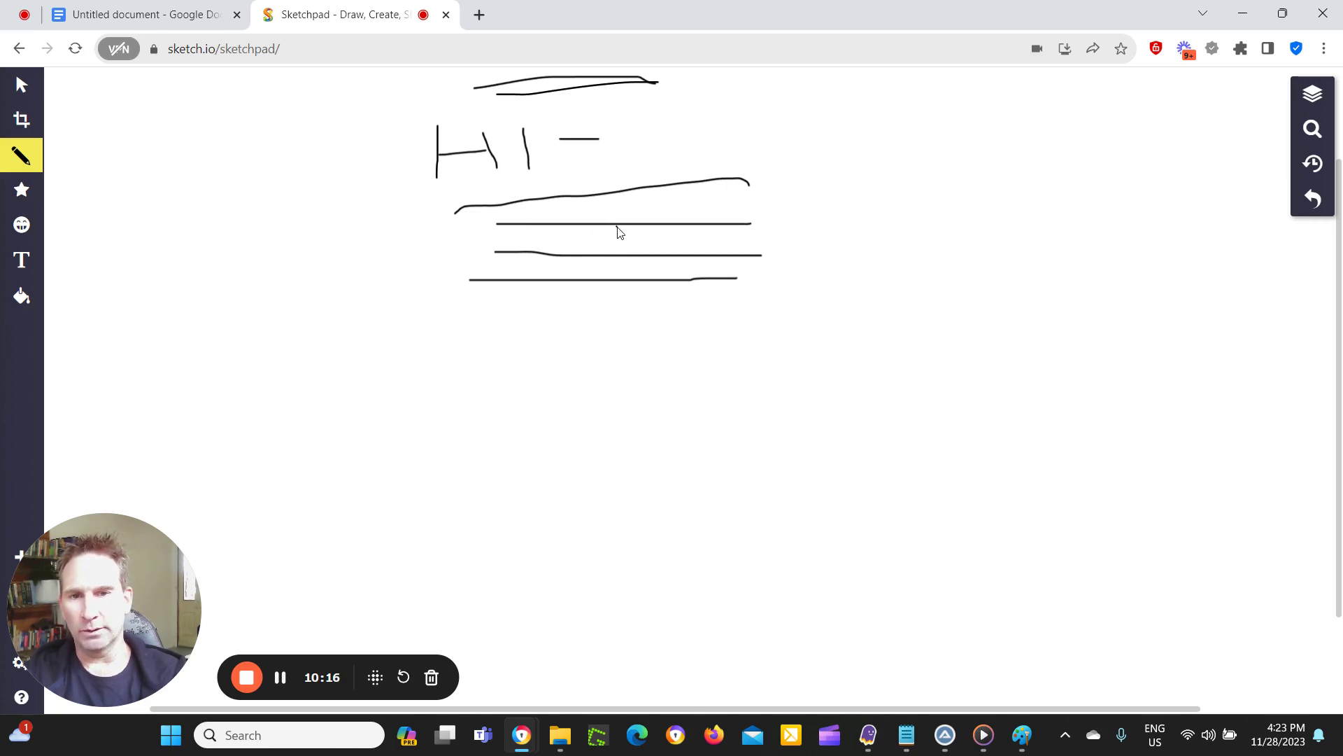
{"action": "mouse_move", "coordinate": [459, 313]}
{"action": "left_mouse_down"}
{"action": "mouse_move", "coordinate": [728, 333]}
{"action": "mouse_move", "coordinate": [762, 510]}
{"action": "mouse_move", "coordinate": [462, 522]}
{"action": "mouse_move", "coordinate": [457, 307]}
{"action": "mouse_move", "coordinate": [507, 355]}
{"action": "mouse_move", "coordinate": [493, 377]}
{"action": "mouse_move", "coordinate": [473, 344]}
{"action": "mouse_move", "coordinate": [571, 358]}
{"action": "mouse_move", "coordinate": [553, 376]}
{"action": "mouse_move", "coordinate": [524, 356]}
{"action": "mouse_move", "coordinate": [615, 353]}
{"action": "mouse_move", "coordinate": [633, 378]}
{"action": "mouse_move", "coordinate": [586, 365]}
{"action": "mouse_move", "coordinate": [600, 349]}
{"action": "left_mouse_up"}
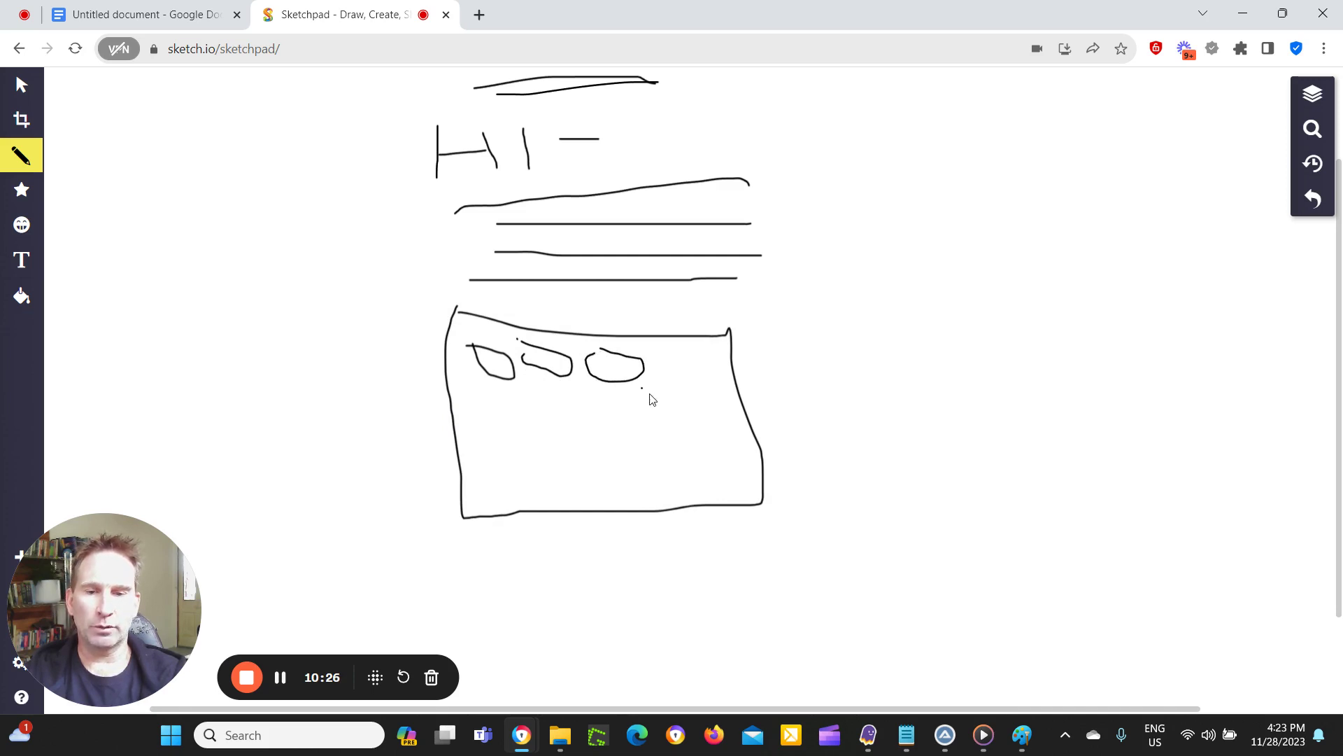
Finish the third oval inside the box and undo a stray vertical line.
{"action": "left_click", "coordinate": [711, 401]}
{"action": "scroll", "coordinate": [685, 427], "scroll_direction": "up", "scroll_amount": 2}
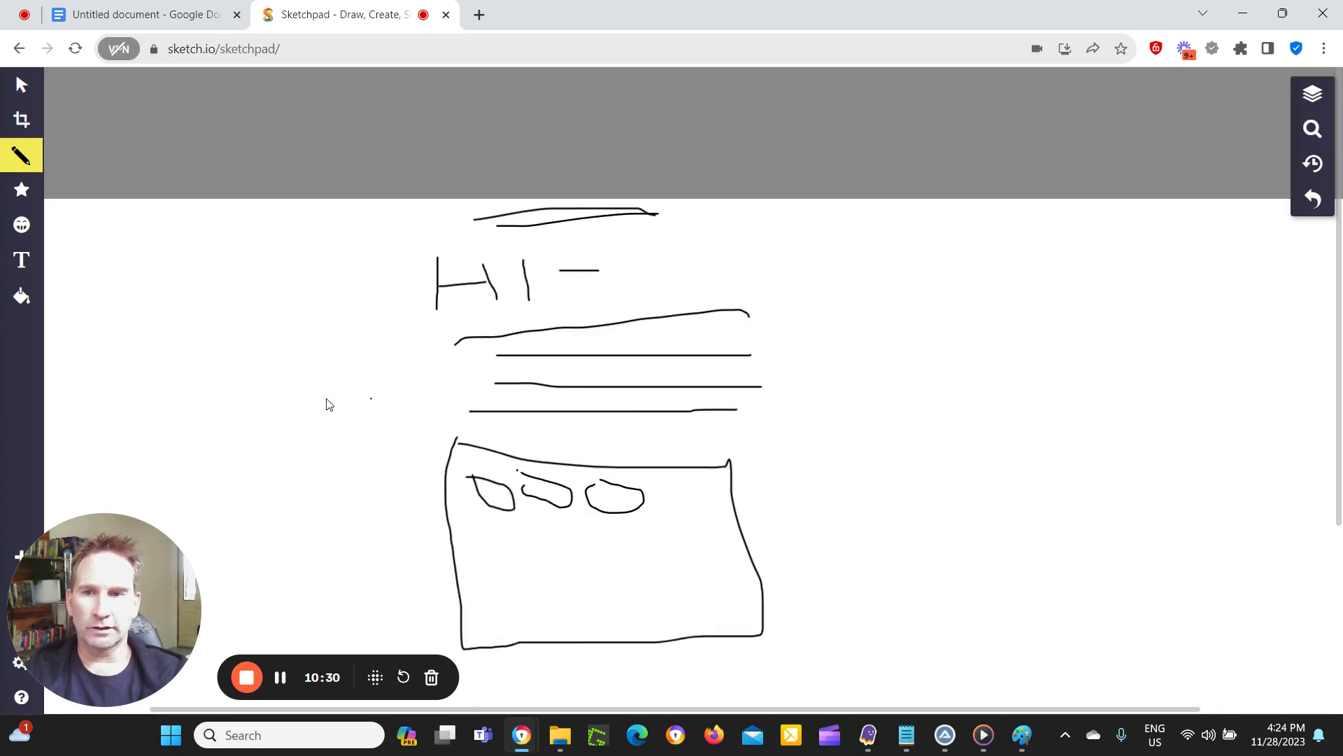
{"action": "left_click_drag", "start_coordinate": [886, 498], "coordinate": [879, 341]}
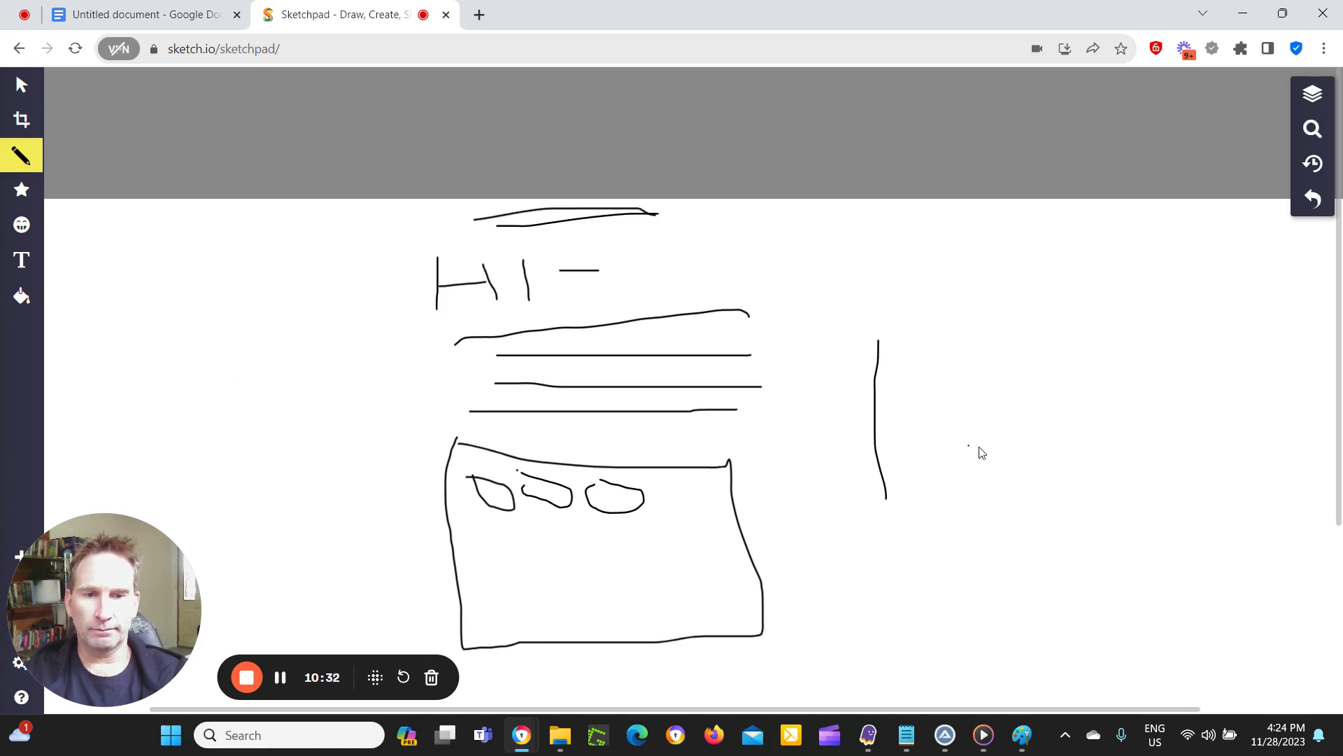
{"action": "scroll", "coordinate": [917, 280], "scroll_direction": "down", "scroll_amount": 4}
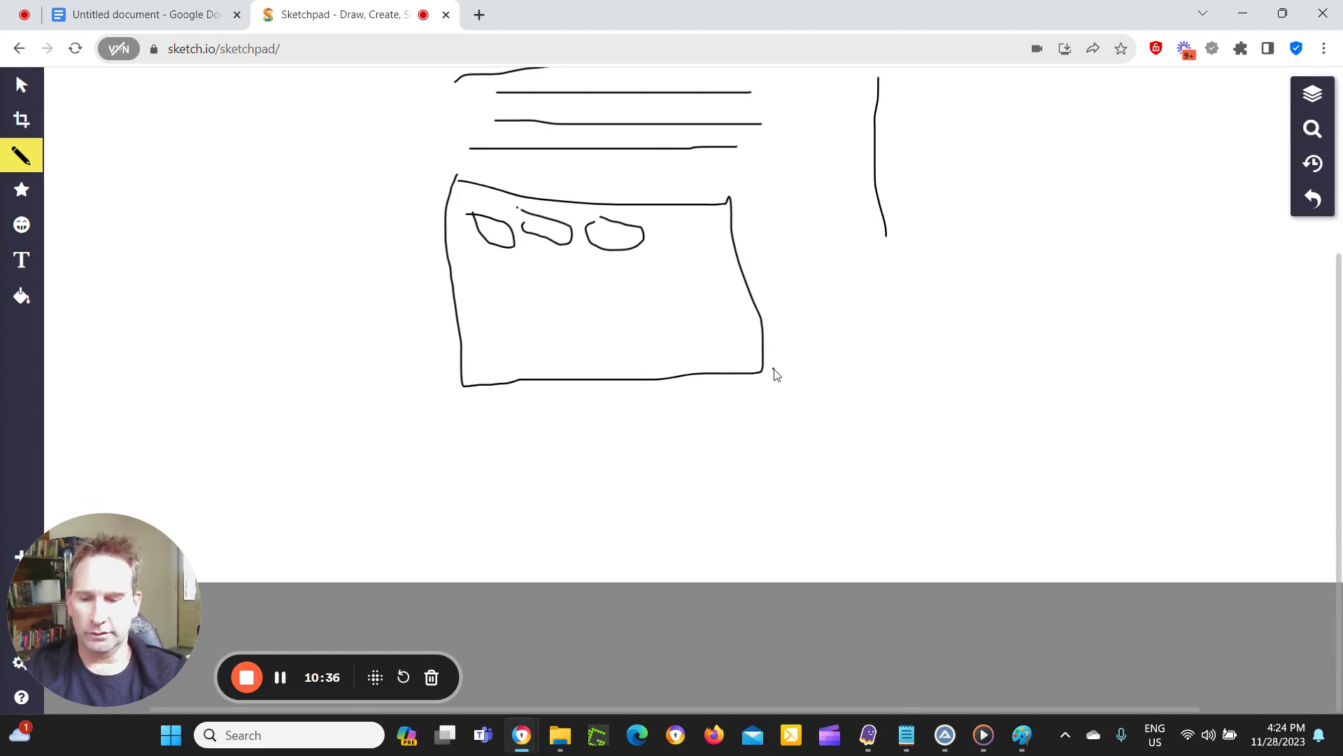
{"action": "key", "text": "ctrl+z"}
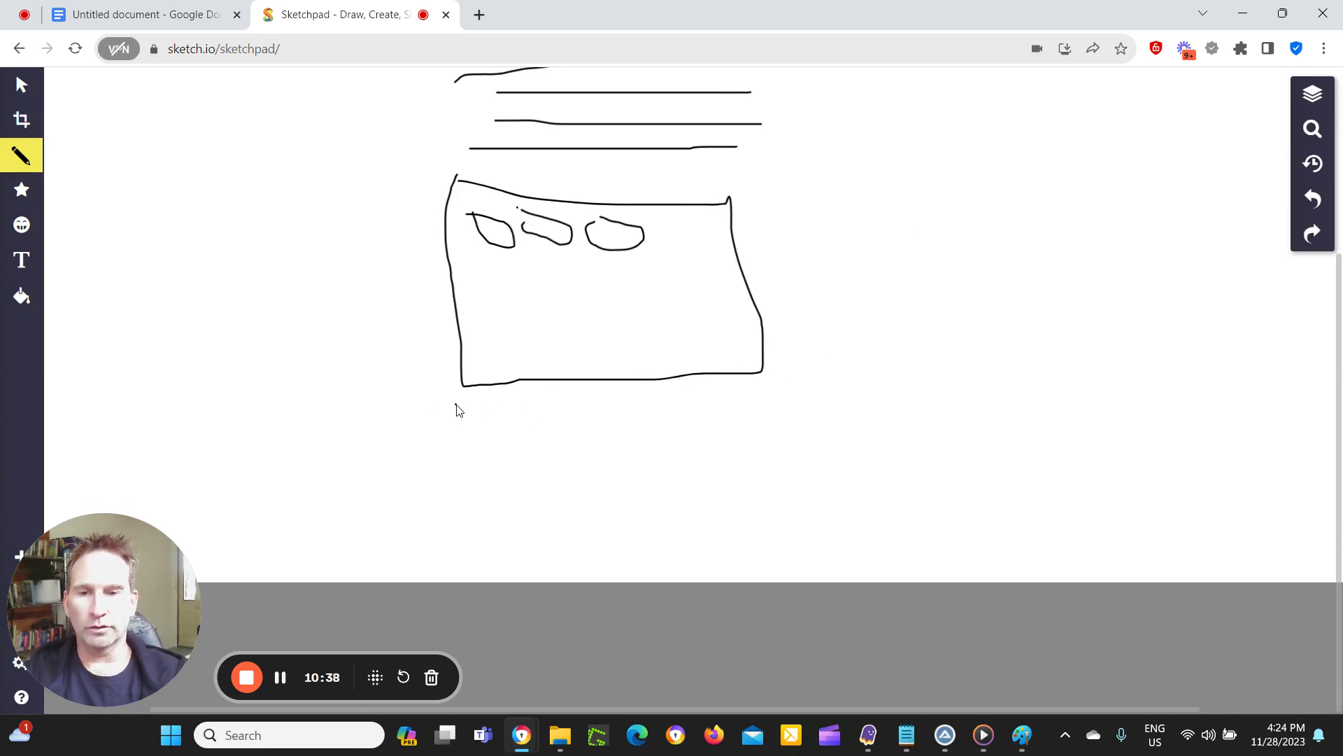
Draw six text lines beneath the large content box.
{"action": "left_click_drag", "start_coordinate": [461, 412], "coordinate": [756, 394]}
{"action": "left_click", "coordinate": [522, 435]}
{"action": "left_click_drag", "start_coordinate": [477, 440], "coordinate": [735, 420]}
{"action": "left_click_drag", "start_coordinate": [467, 463], "coordinate": [757, 455]}
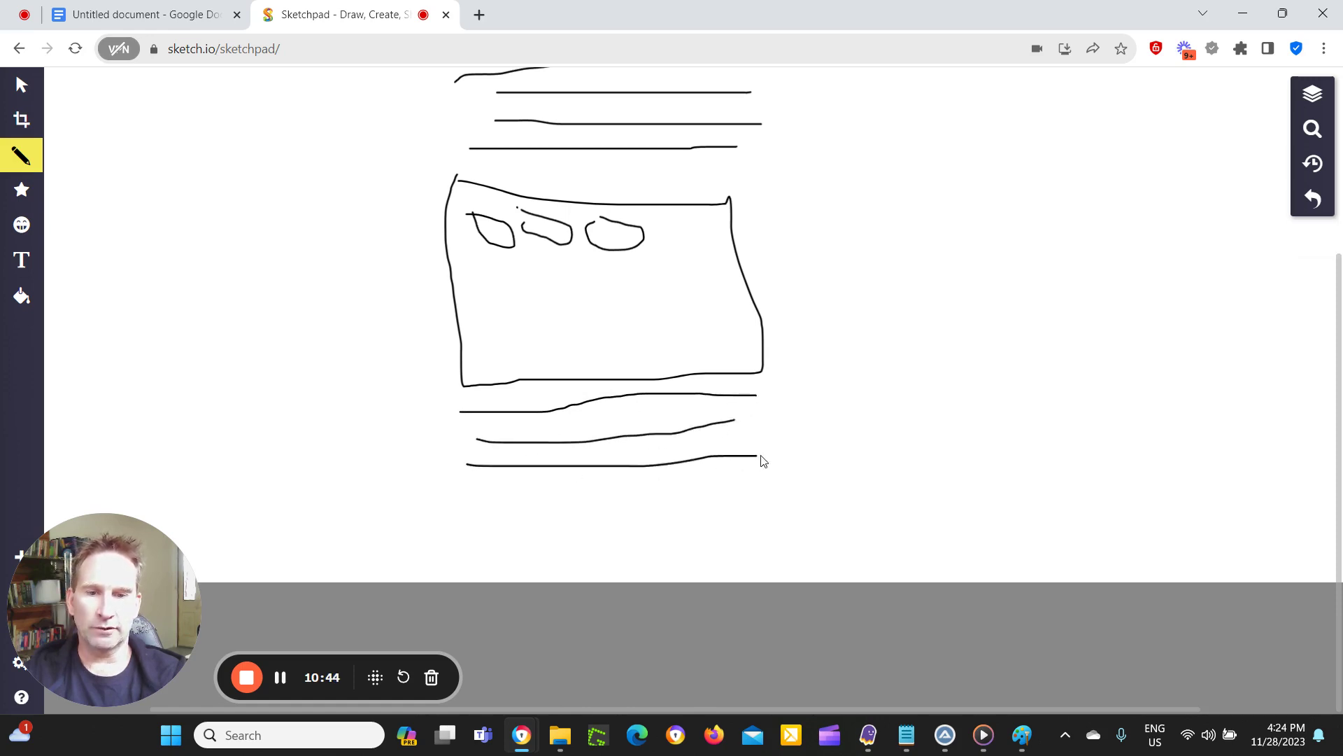
{"action": "left_click_drag", "start_coordinate": [469, 491], "coordinate": [761, 481]}
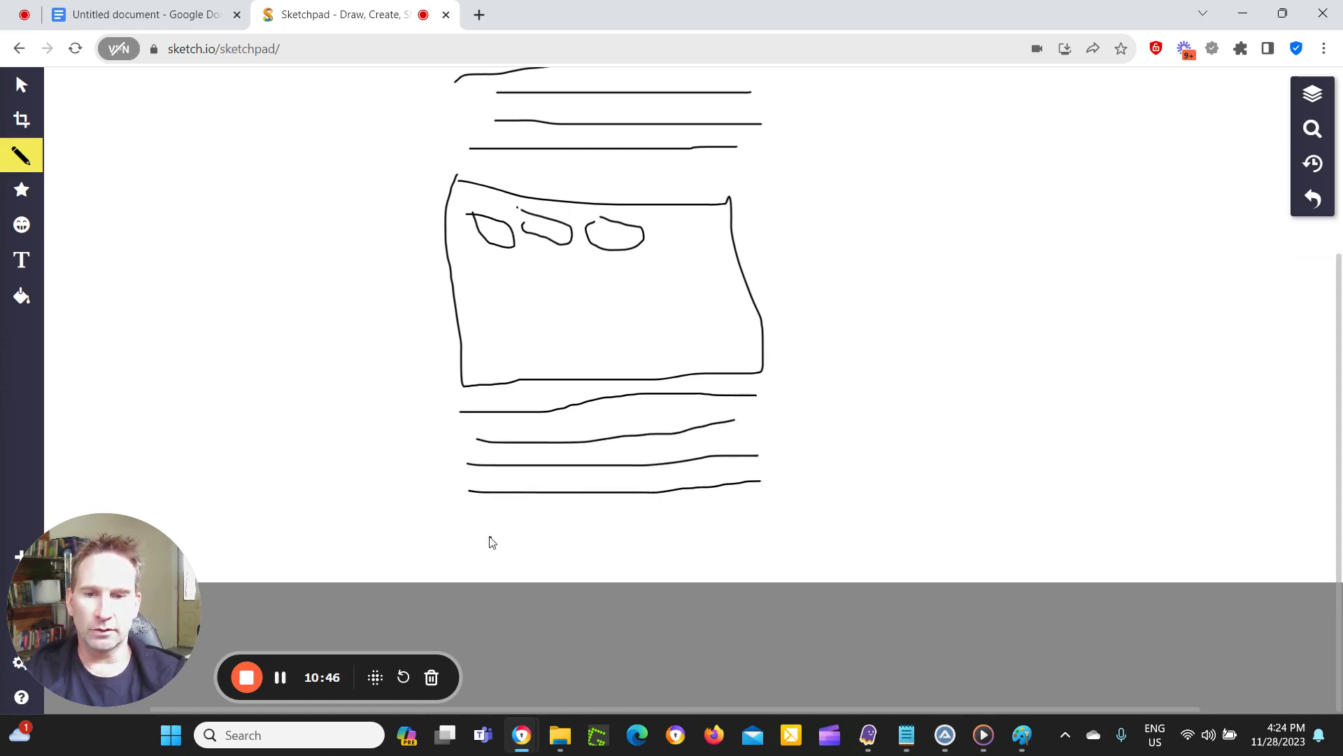
{"action": "left_click", "coordinate": [453, 518]}
{"action": "left_click_drag", "start_coordinate": [460, 518], "coordinate": [770, 516]}
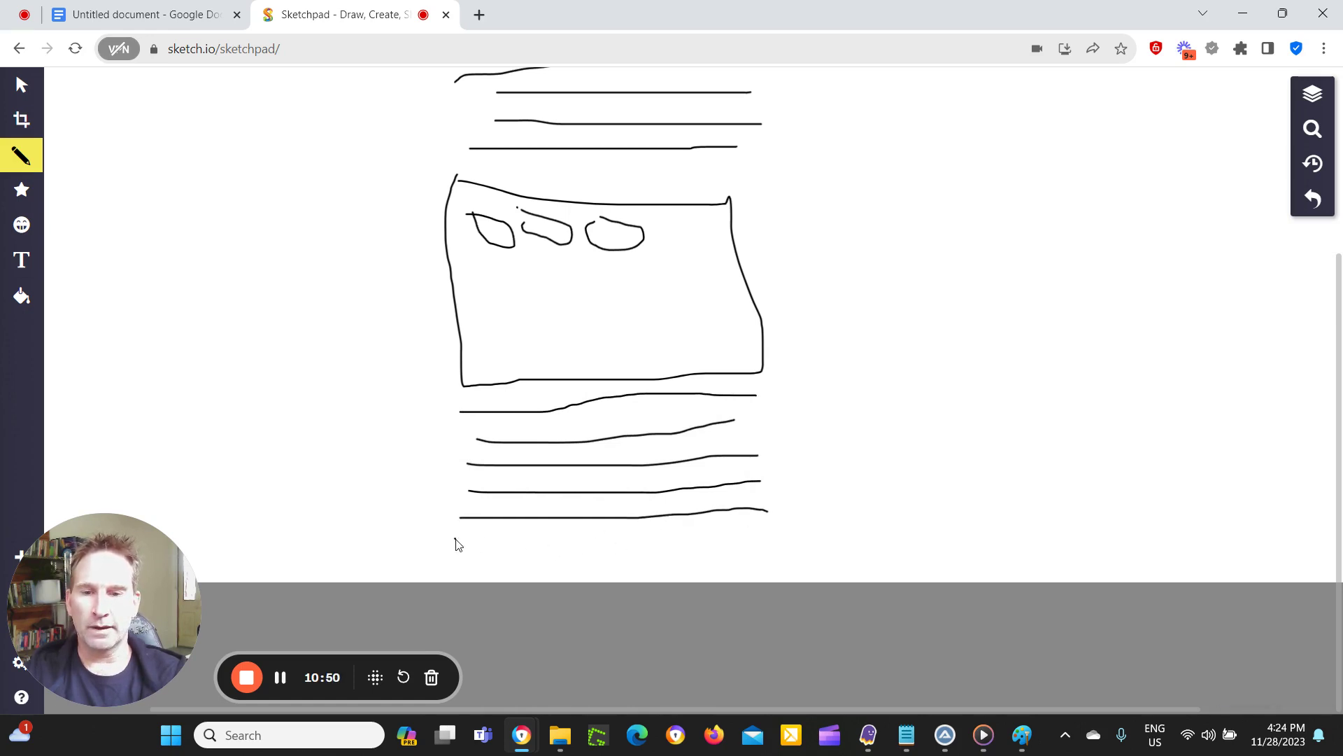
{"action": "left_click_drag", "start_coordinate": [456, 539], "coordinate": [774, 527]}
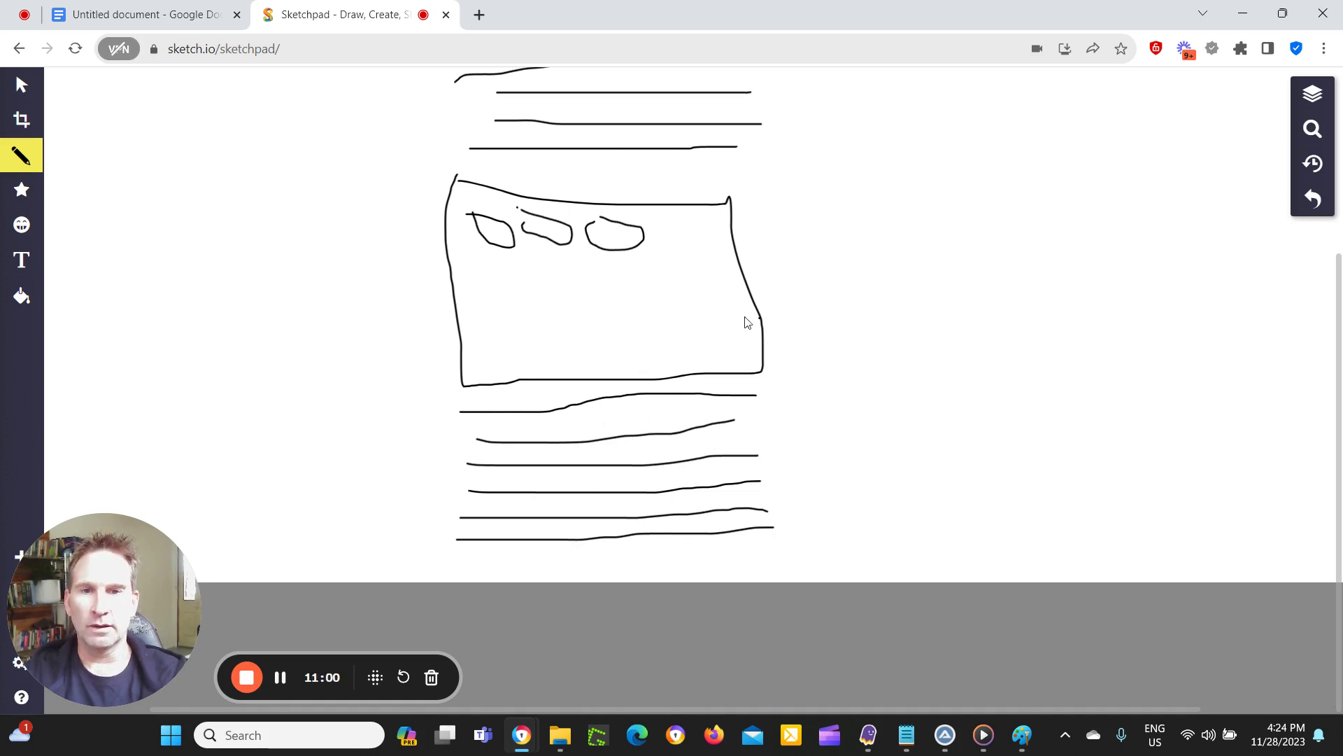
{"action": "scroll", "coordinate": [839, 363], "scroll_direction": "up", "scroll_amount": 3}
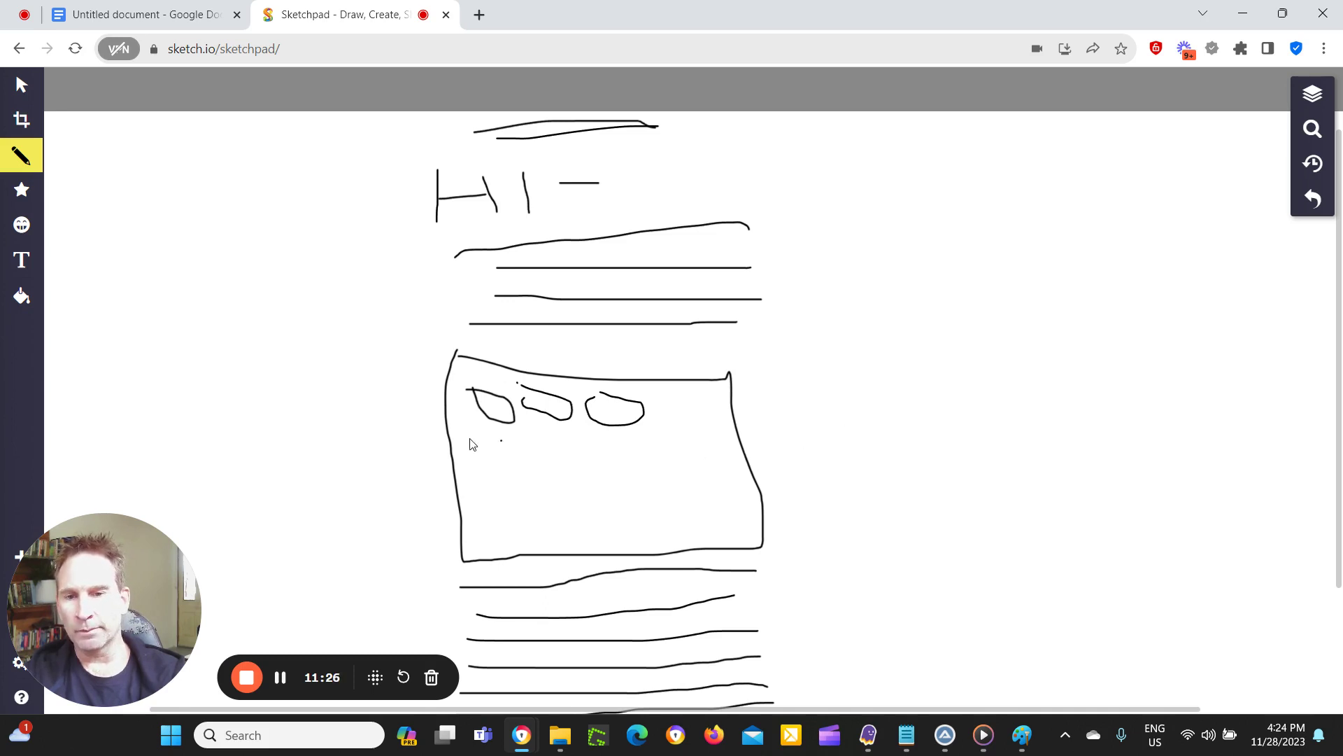
{"action": "left_click", "coordinate": [637, 455]}
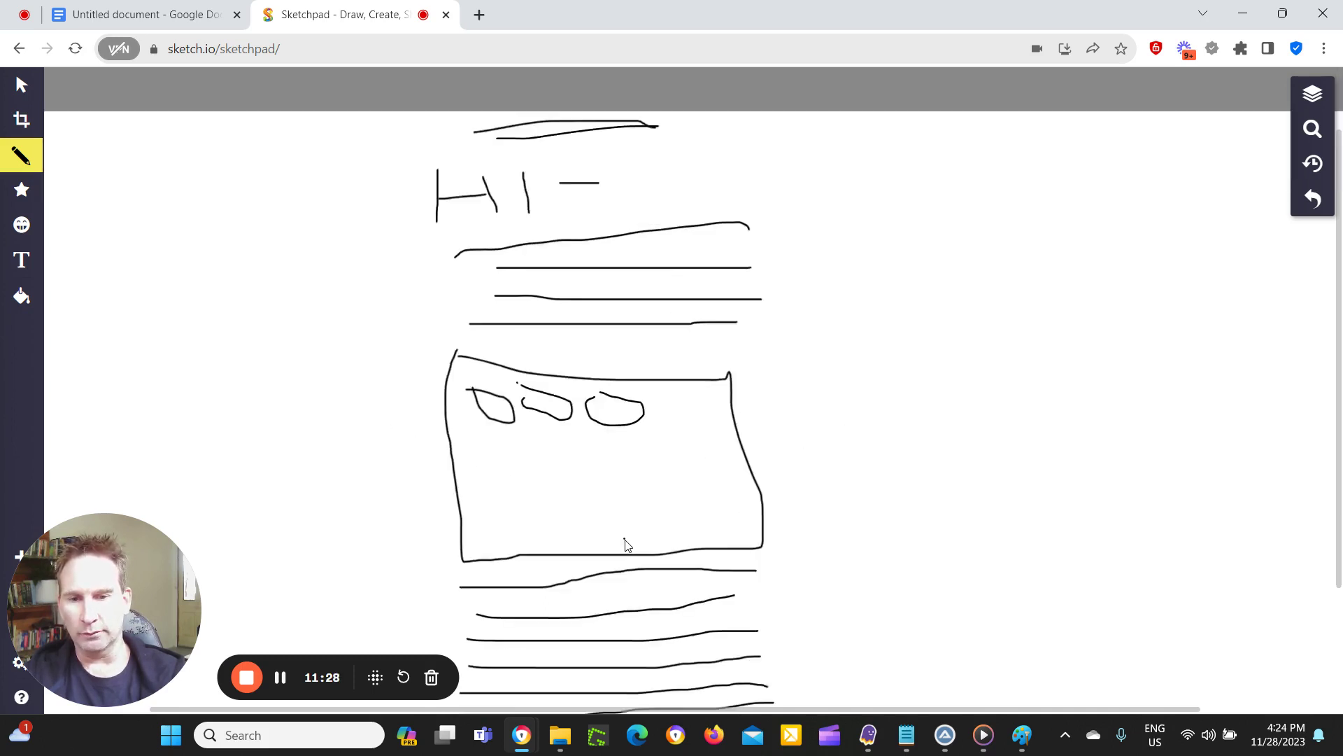
{"action": "scroll", "coordinate": [626, 524], "scroll_direction": "down", "scroll_amount": 1}
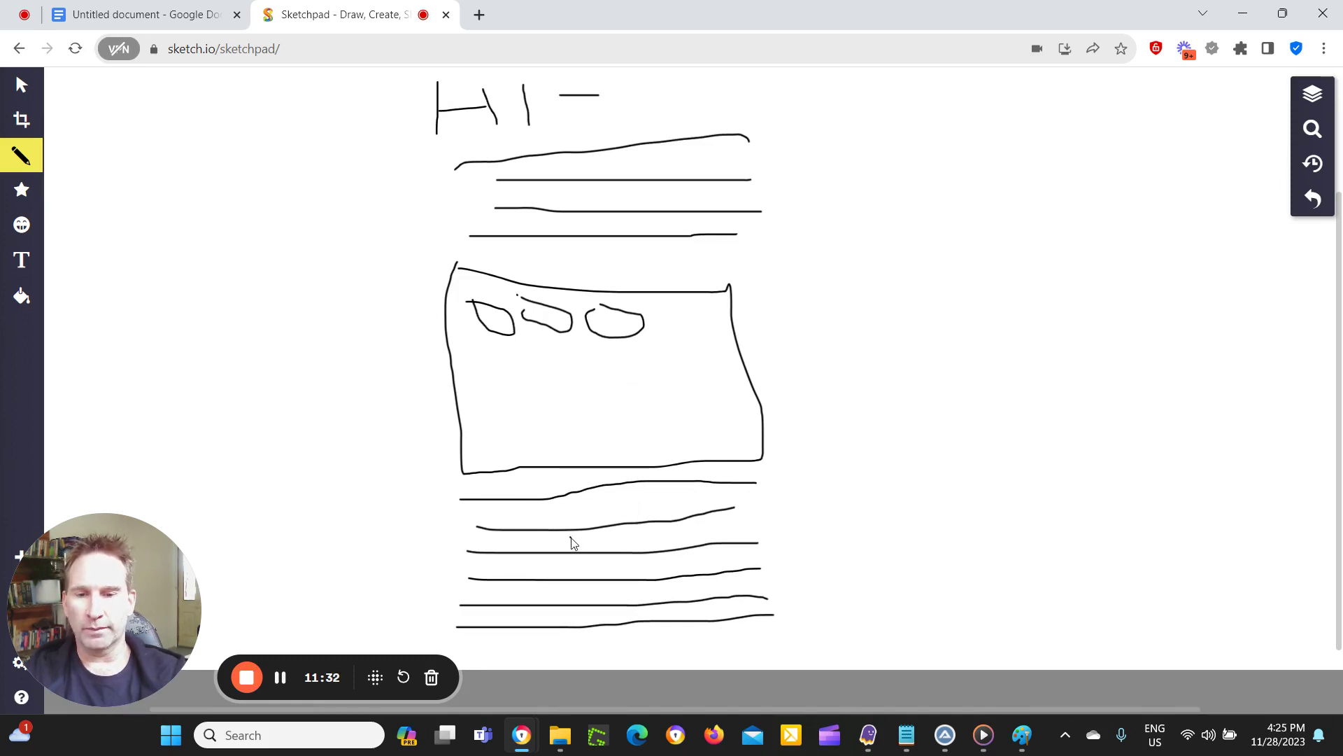
{"action": "left_click", "coordinate": [505, 551]}
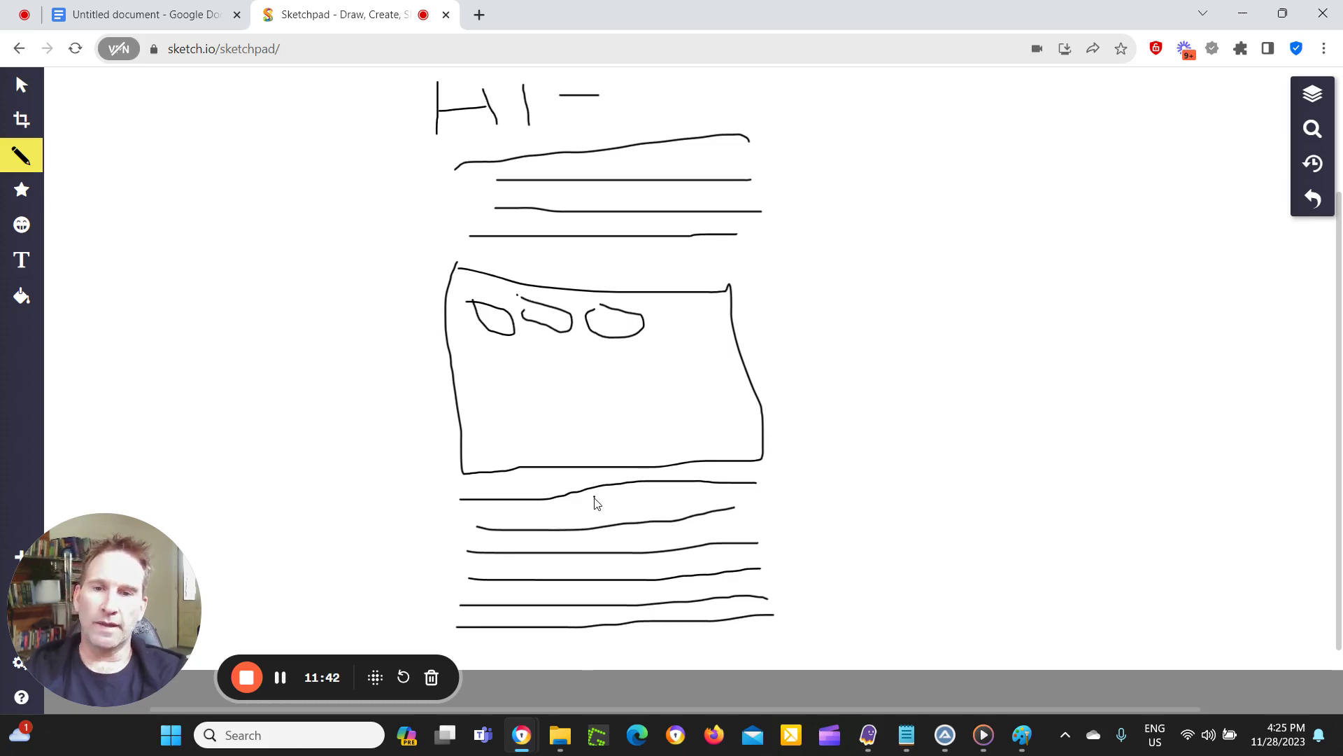
{"action": "left_click", "coordinate": [562, 475]}
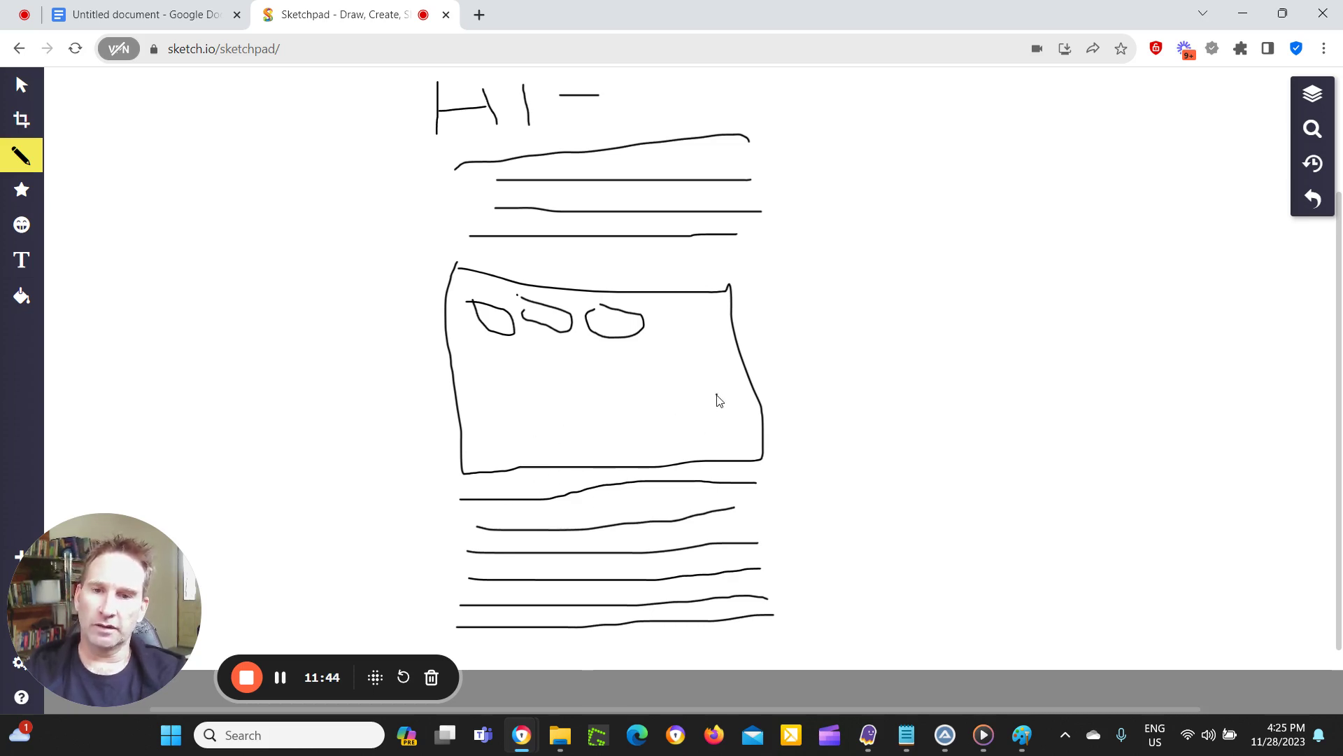
{"action": "key", "text": "ctrl+z"}
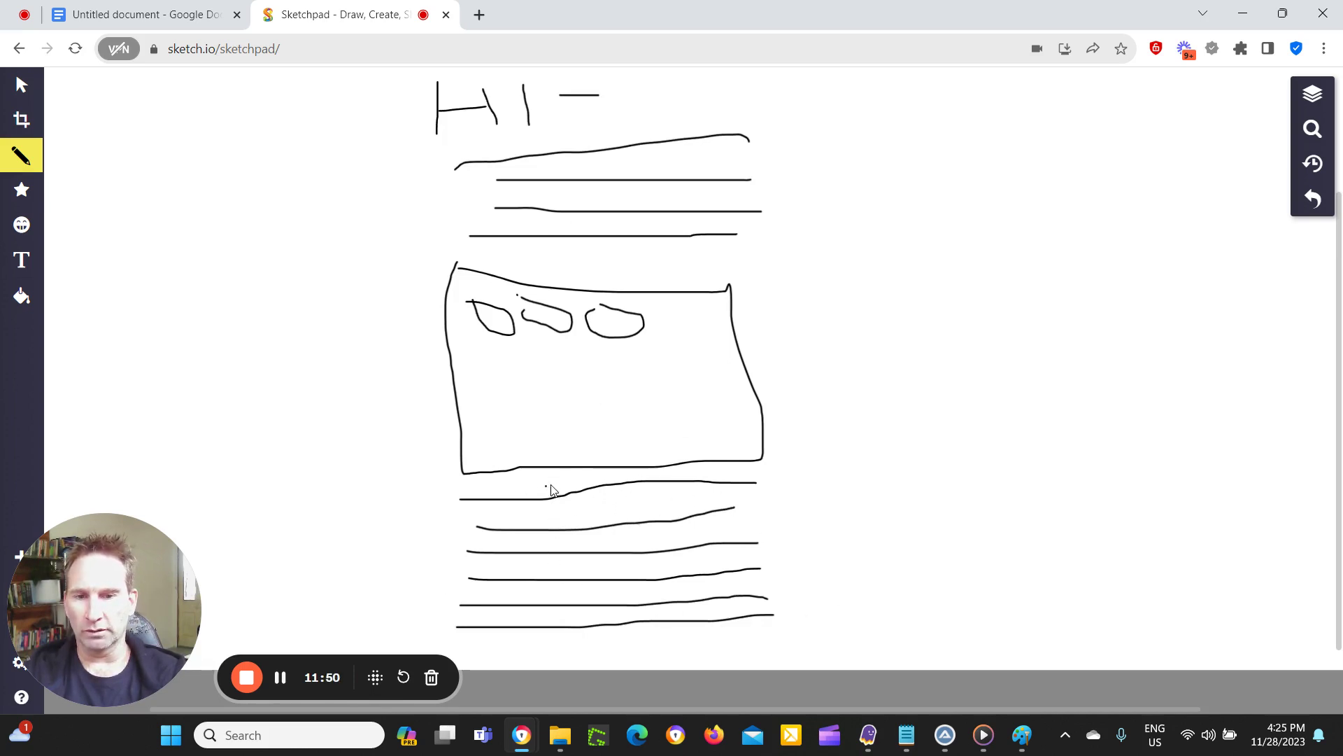
{"action": "left_click", "coordinate": [571, 507]}
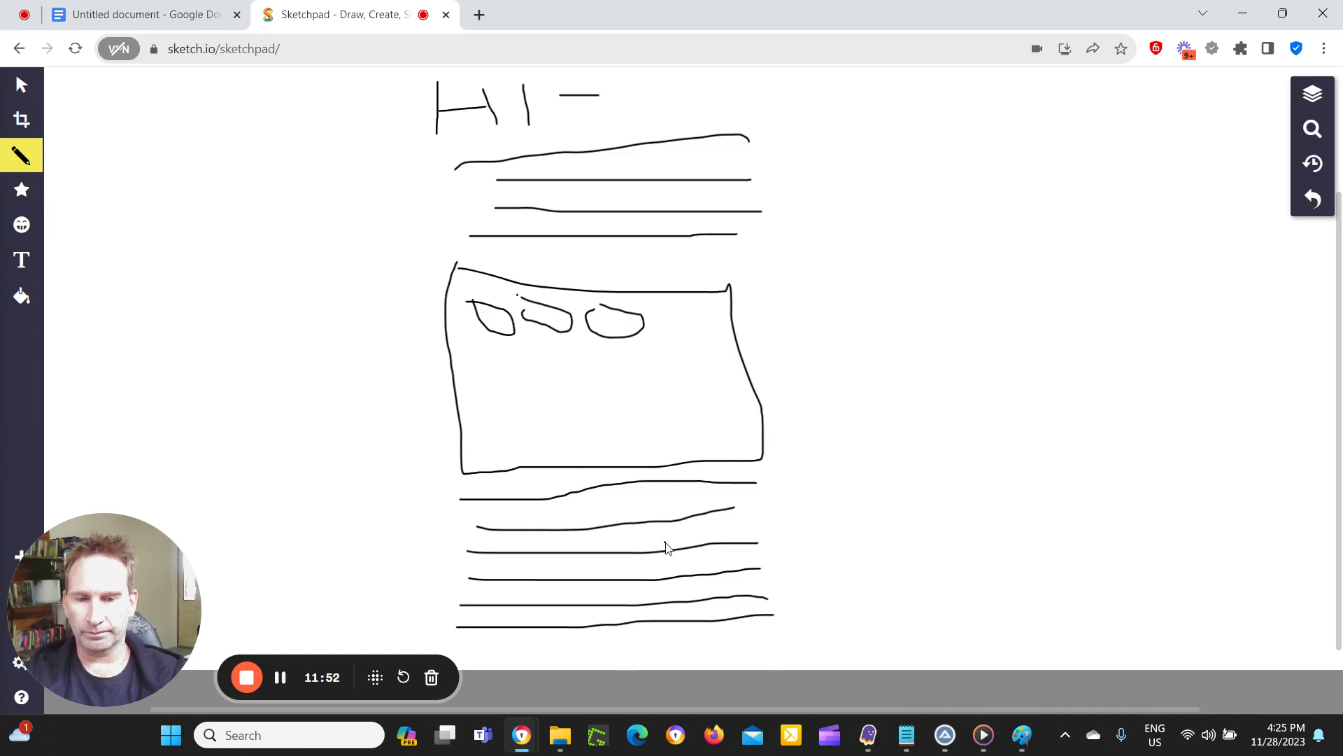
{"action": "left_click", "coordinate": [559, 556]}
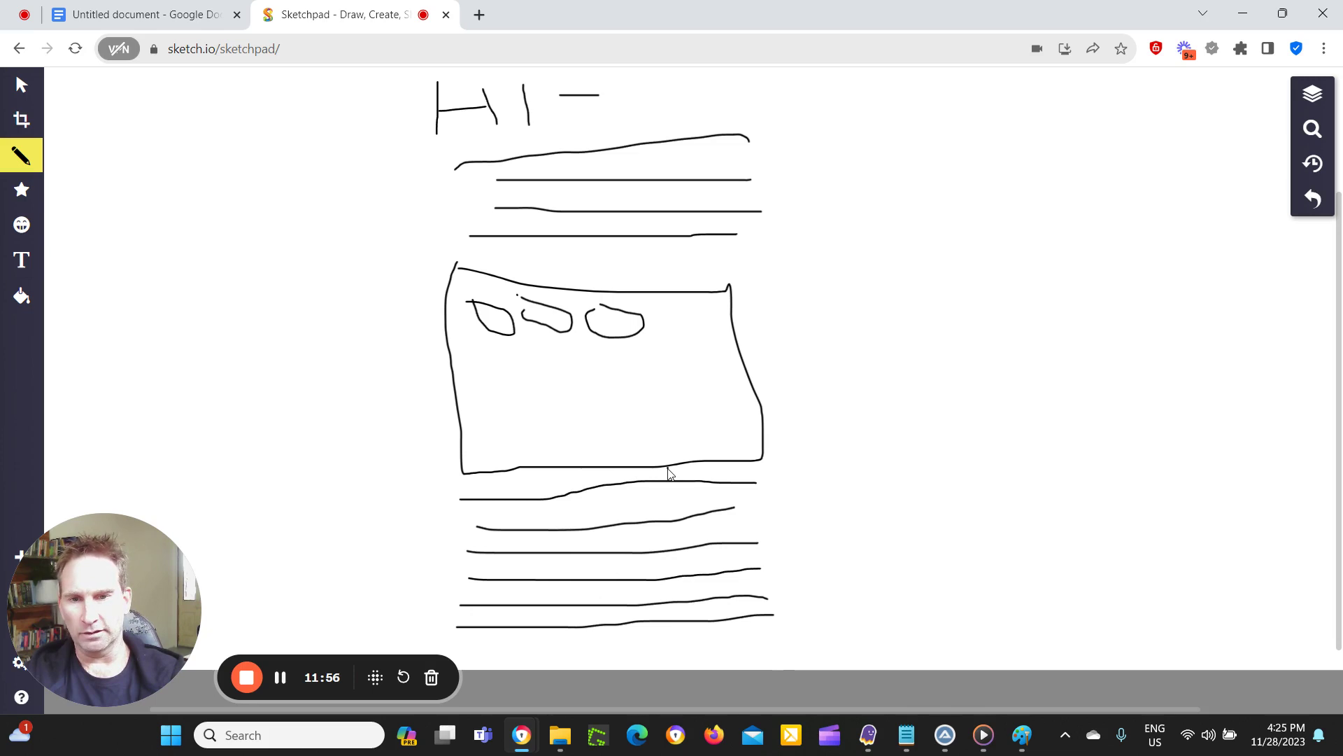
{"action": "scroll", "coordinate": [668, 474], "scroll_direction": "down", "scroll_amount": 1}
{"action": "scroll", "coordinate": [682, 467], "scroll_direction": "up", "scroll_amount": 1}
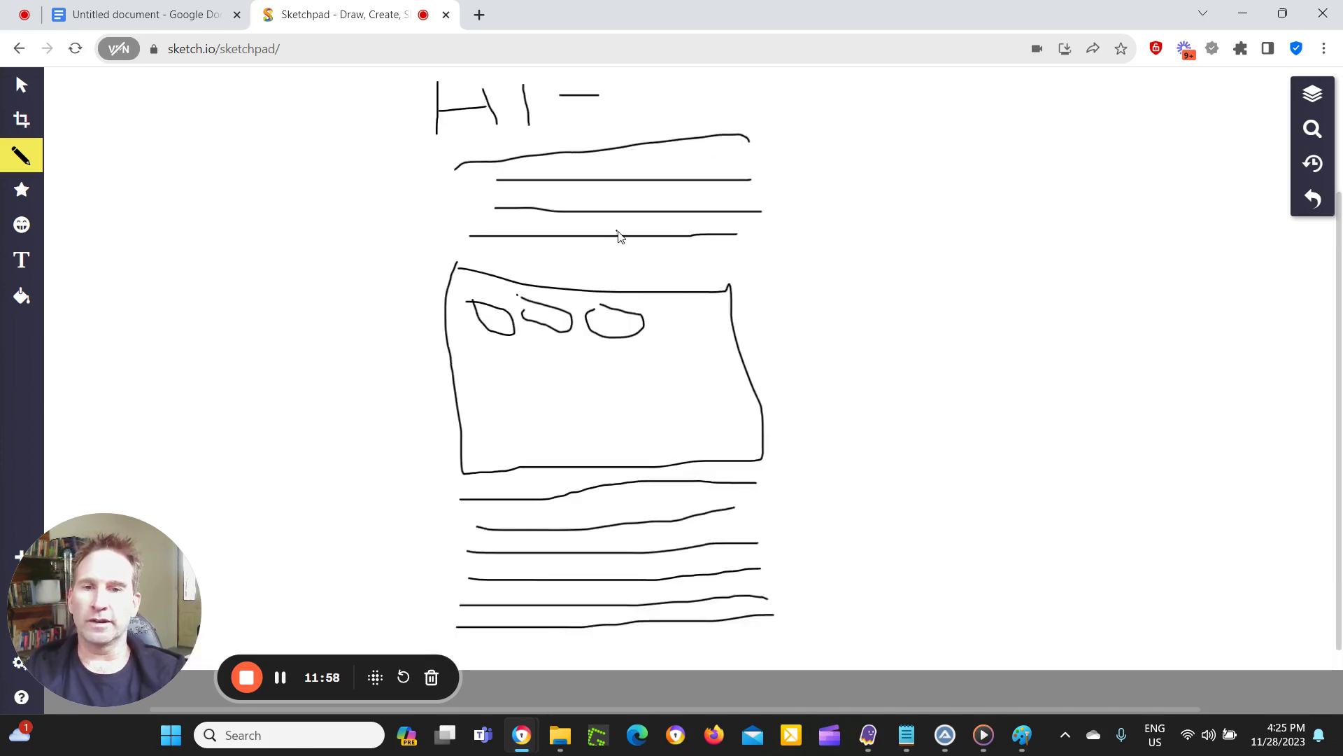
{"action": "left_click", "coordinate": [672, 231]}
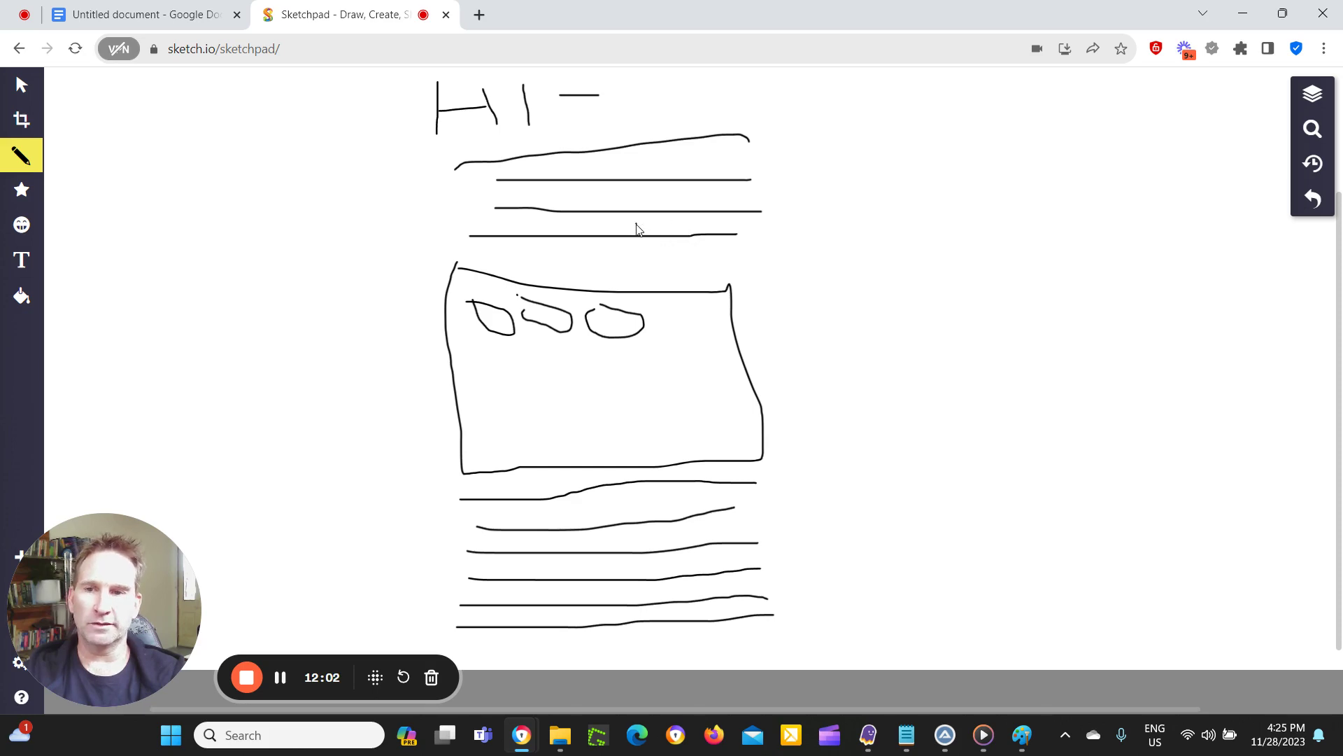
{"action": "left_click", "coordinate": [713, 319]}
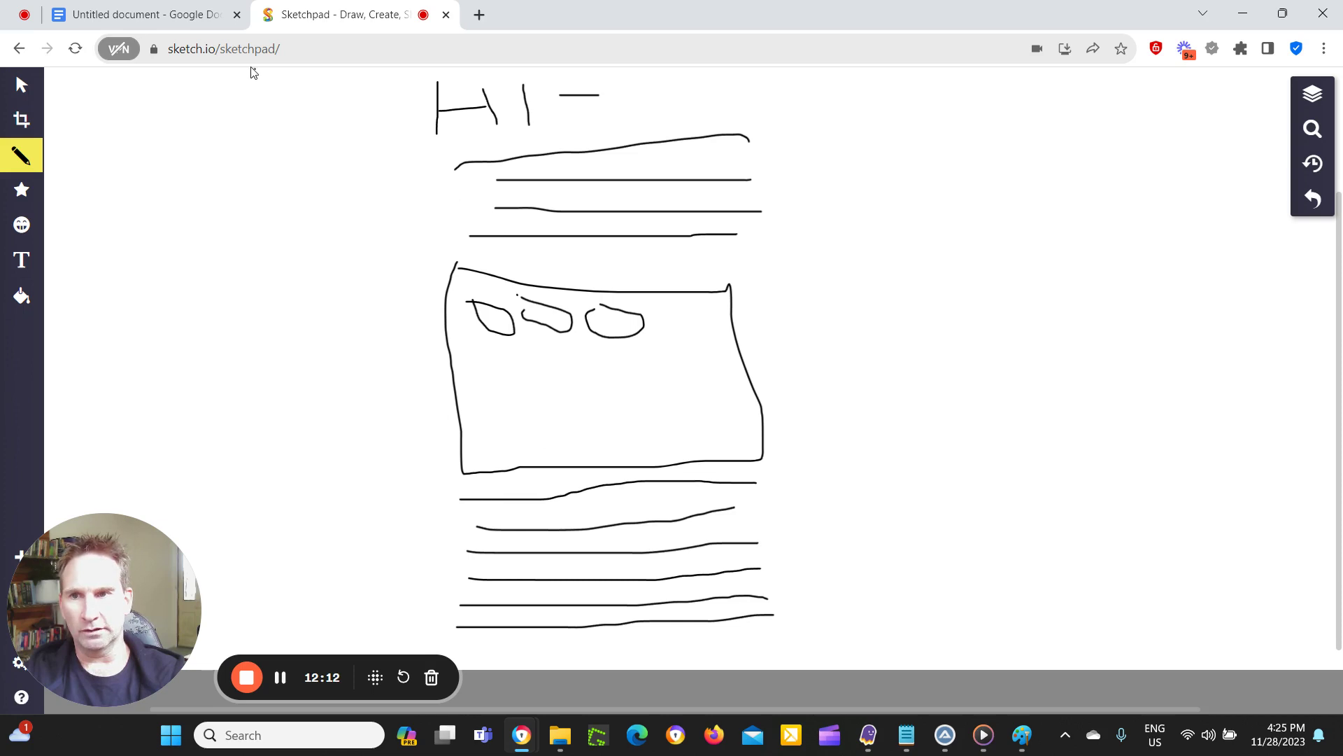
Back in the WooCommerce outline document, select all three numbered points, including the CWV point.
{"action": "left_click", "coordinate": [146, 14]}
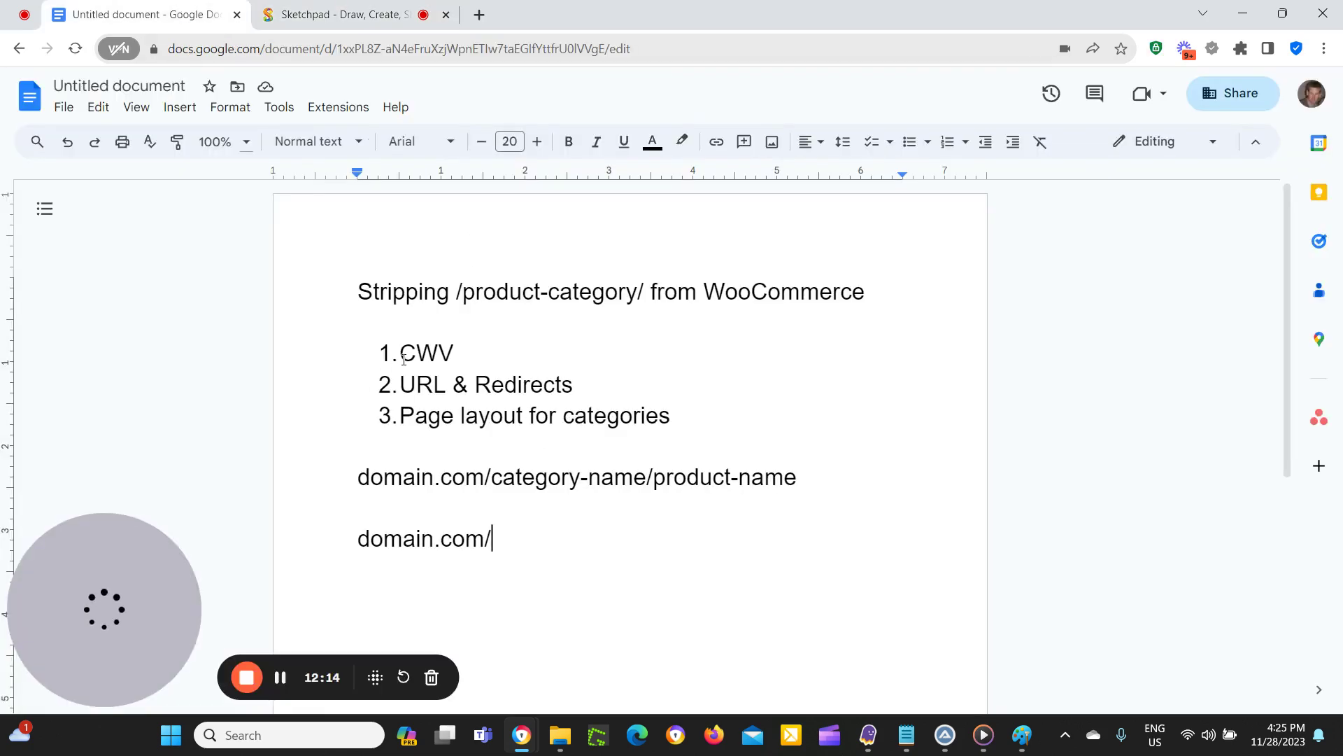
{"action": "left_click_drag", "start_coordinate": [404, 359], "coordinate": [476, 352]}
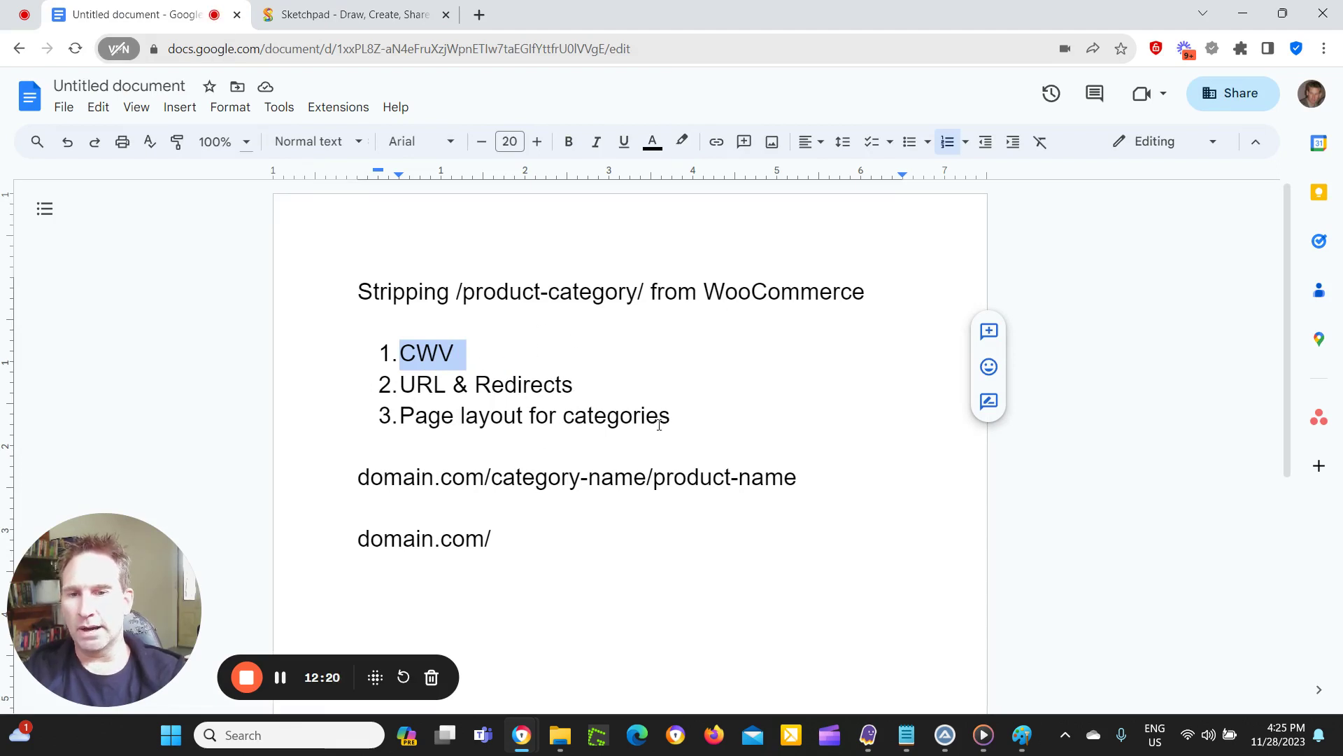
{"action": "double_click", "coordinate": [690, 415]}
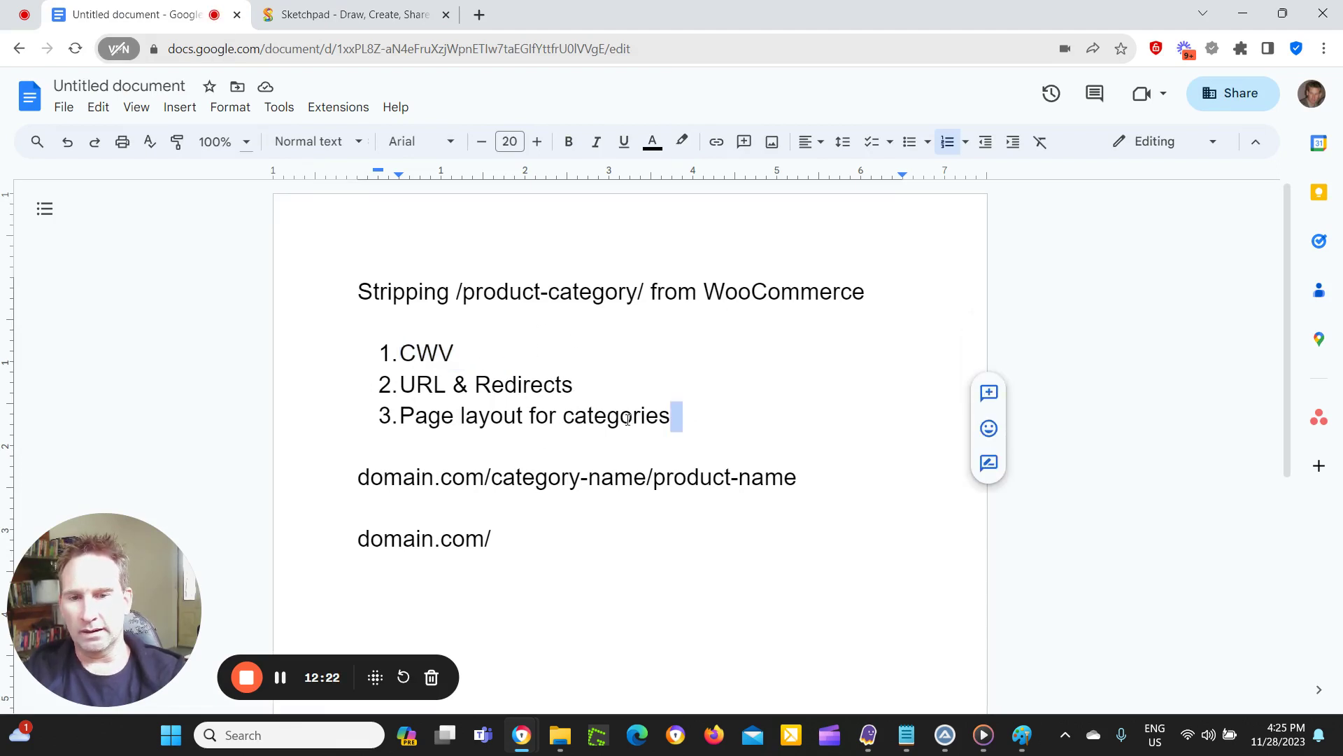
{"action": "left_click_drag", "start_coordinate": [676, 416], "coordinate": [399, 357]}
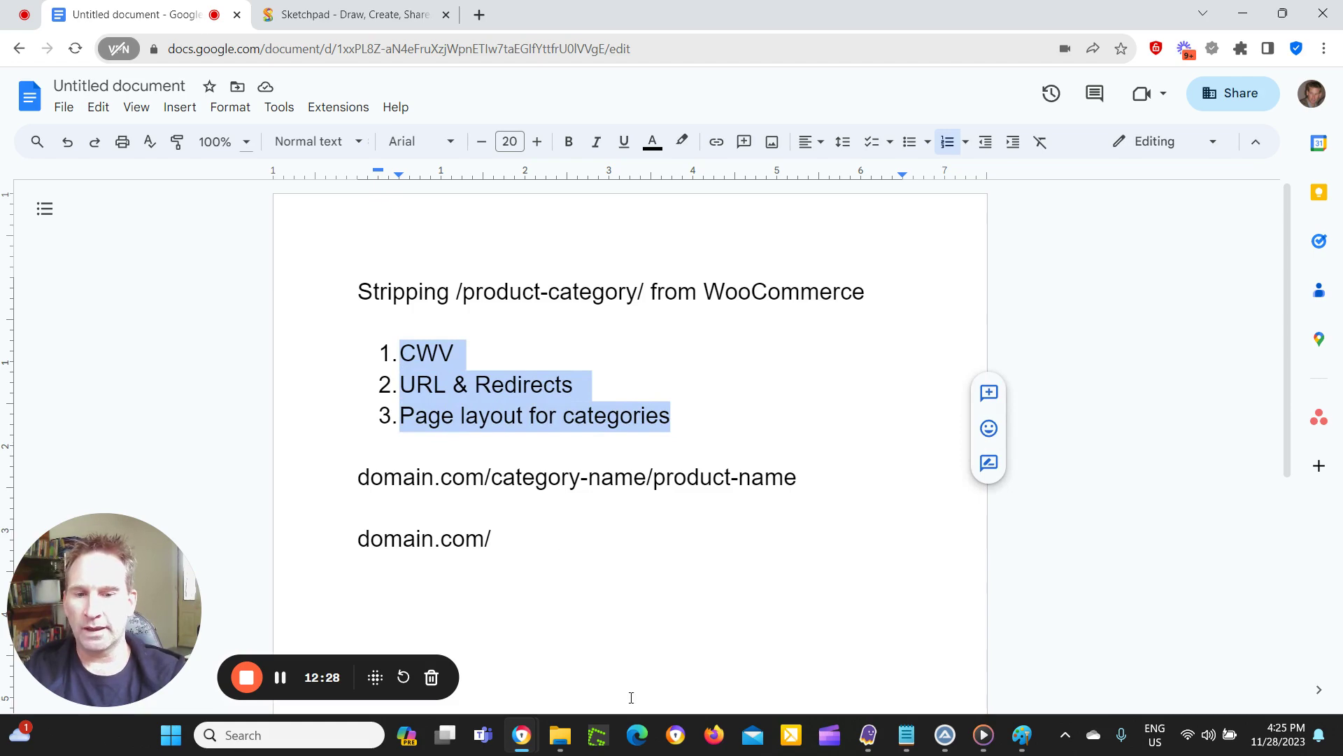
{"action": "left_click", "coordinate": [1022, 735]}
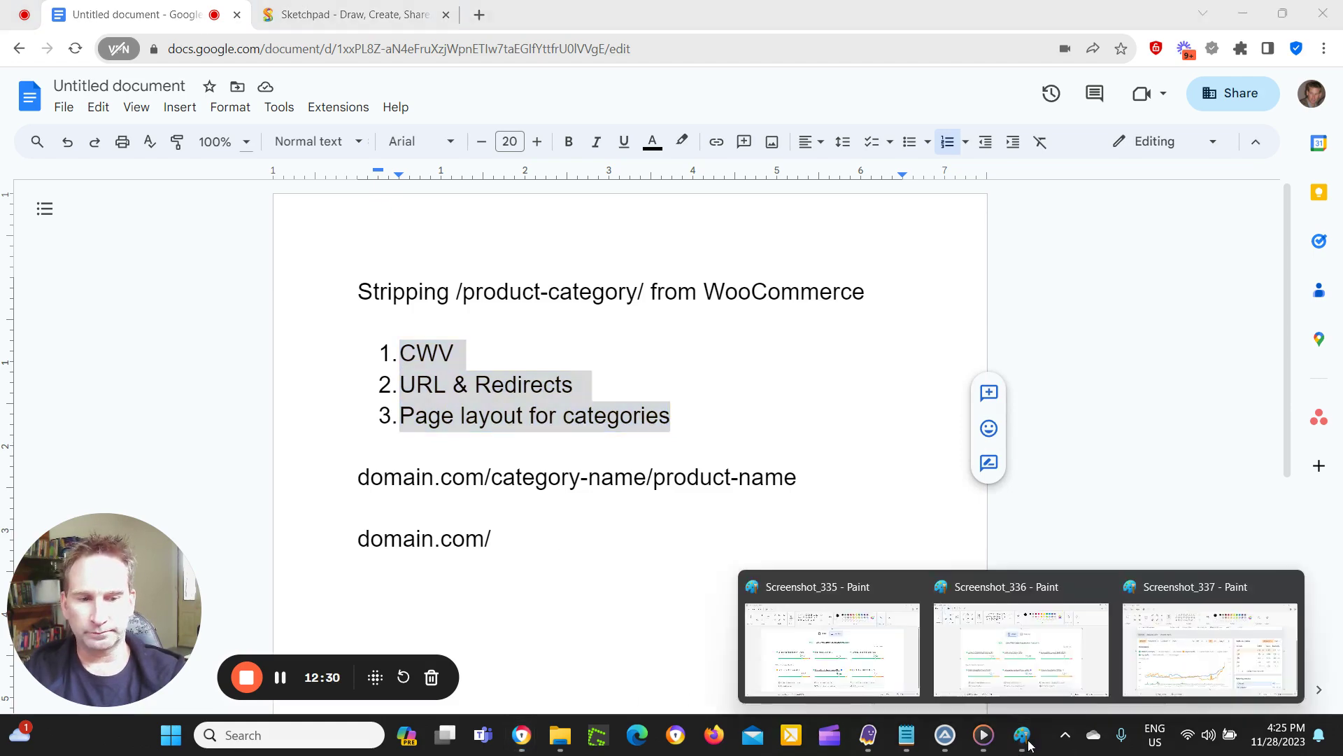
{"action": "left_click", "coordinate": [1140, 690]}
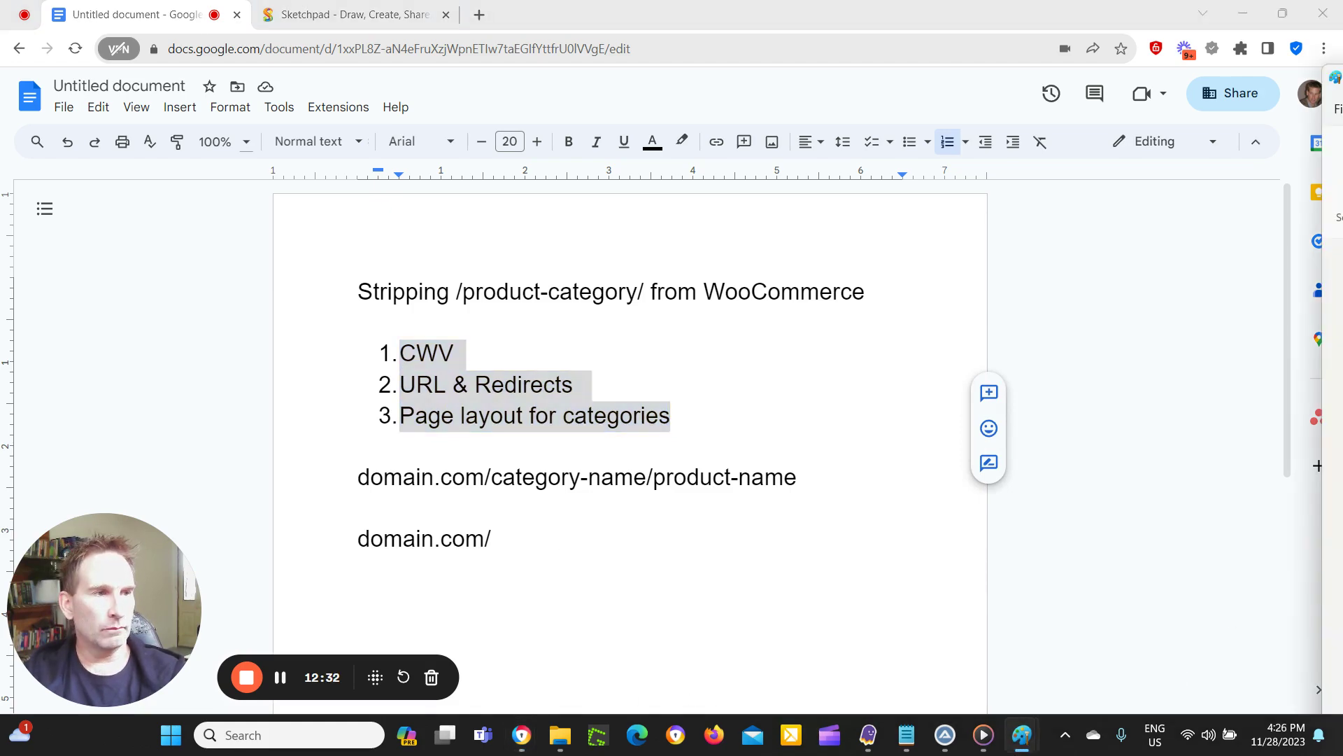
{"action": "mouse_move", "coordinate": [1340, 203]}
{"action": "left_mouse_down"}
{"action": "mouse_move", "coordinate": [1089, 191]}
{"action": "mouse_move", "coordinate": [551, 38]}
{"action": "left_mouse_up"}
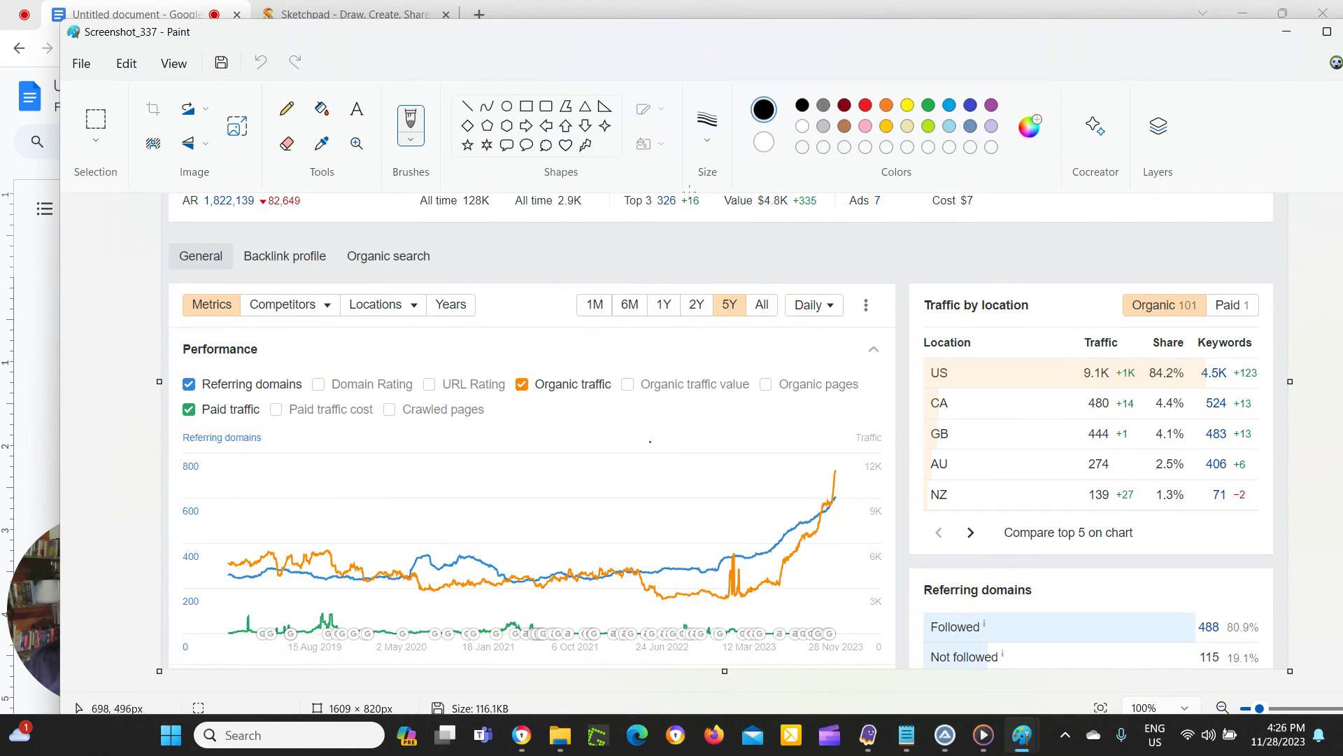
{"action": "mouse_move", "coordinate": [711, 35]}
{"action": "left_mouse_down"}
{"action": "mouse_move", "coordinate": [1110, 146]}
{"action": "mouse_move", "coordinate": [1336, 147]}
{"action": "left_mouse_up"}
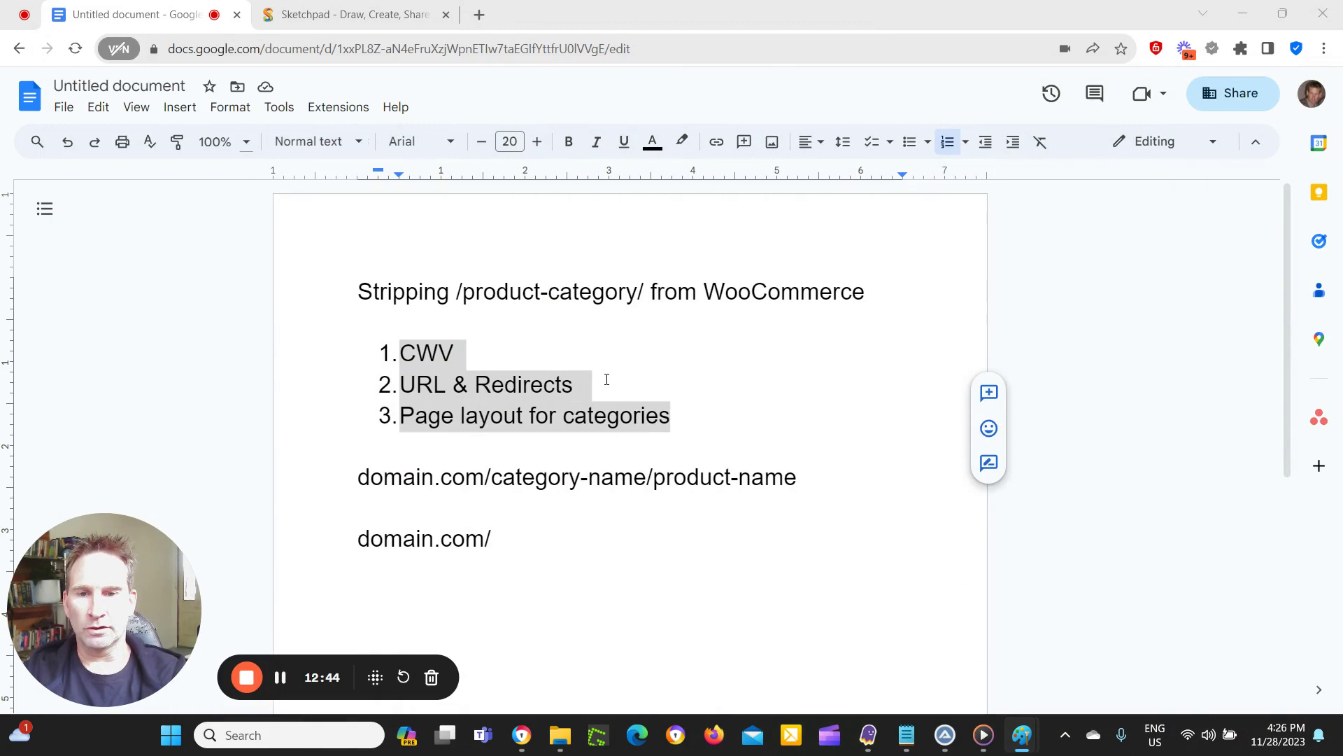
{"action": "left_click", "coordinate": [578, 383]}
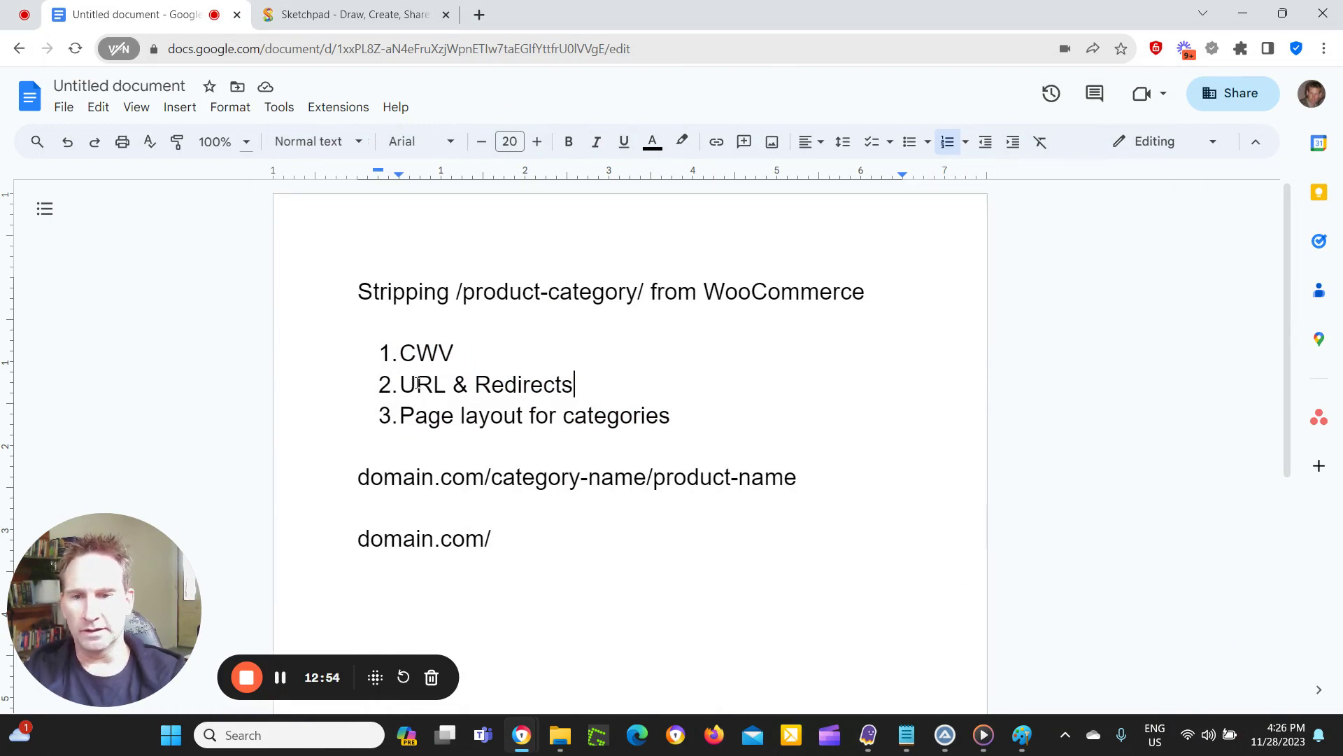
{"action": "key", "text": "alt+Tab"}
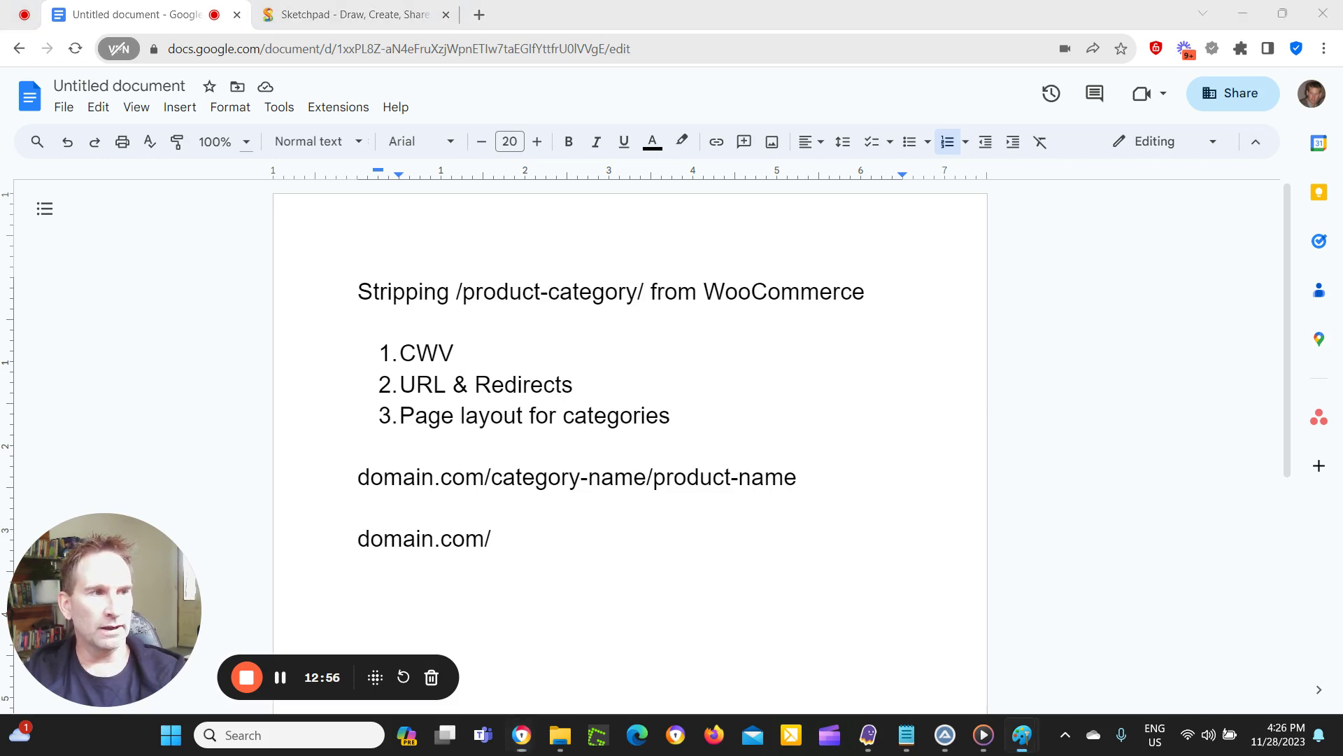
{"action": "mouse_move", "coordinate": [1088, 186]}
{"action": "left_mouse_down"}
{"action": "mouse_move", "coordinate": [801, 53]}
{"action": "mouse_move", "coordinate": [684, 32]}
{"action": "left_mouse_up"}
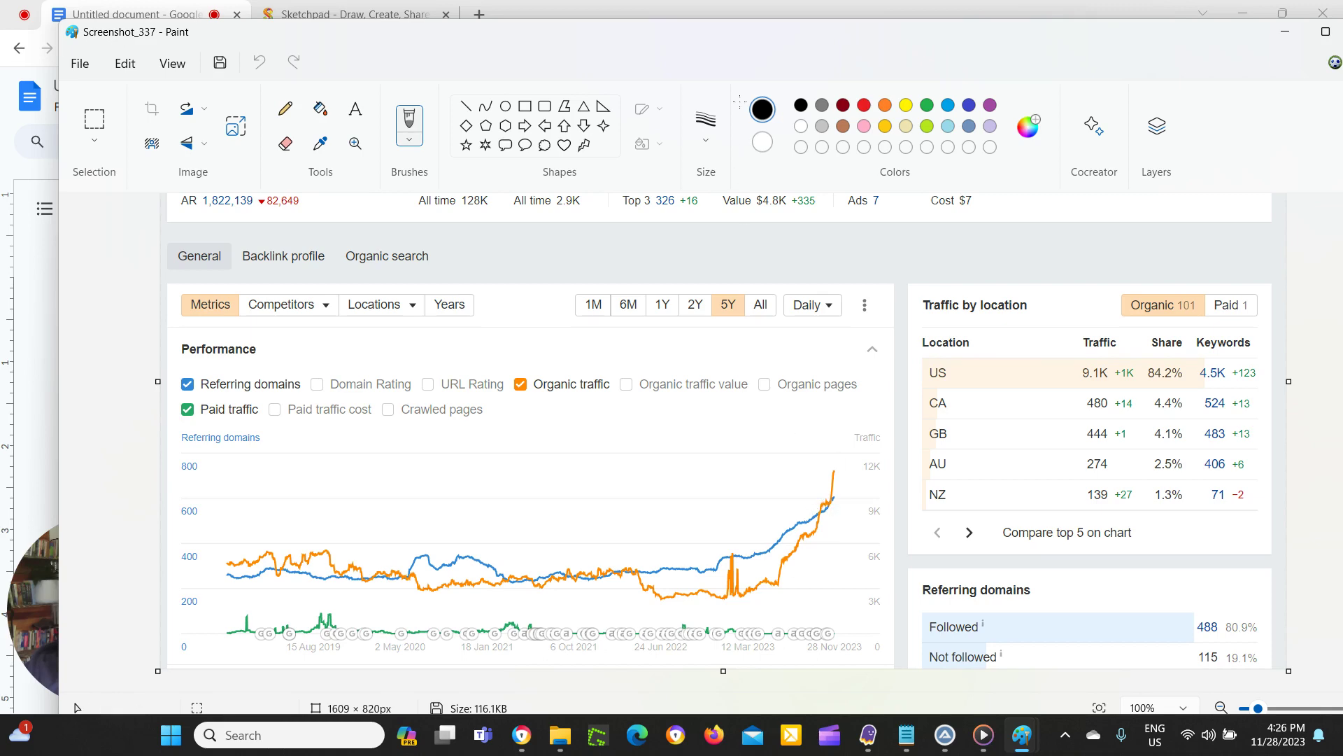
{"action": "mouse_move", "coordinate": [737, 32]}
{"action": "left_mouse_down"}
{"action": "mouse_move", "coordinate": [1116, 102]}
{"action": "mouse_move", "coordinate": [1178, 80]}
{"action": "mouse_move", "coordinate": [1049, 66]}
{"action": "mouse_move", "coordinate": [1342, 56]}
{"action": "left_mouse_up"}
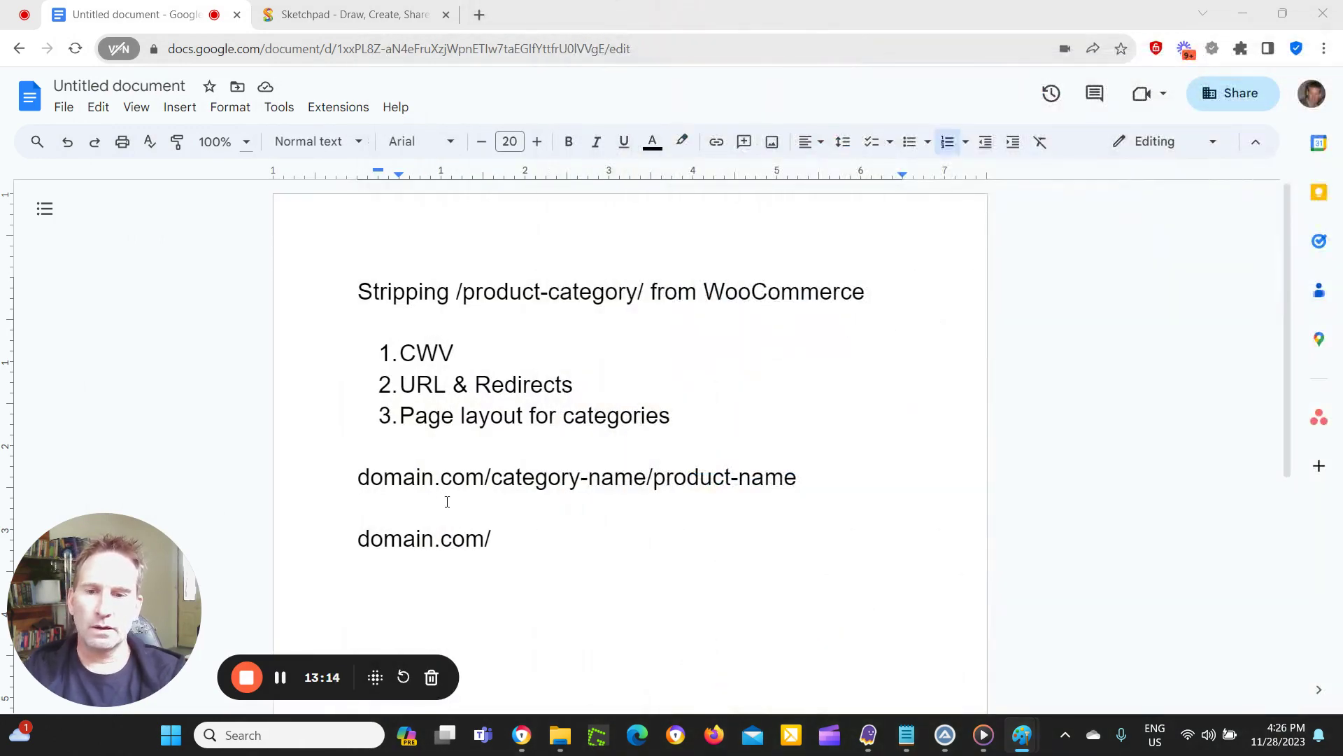